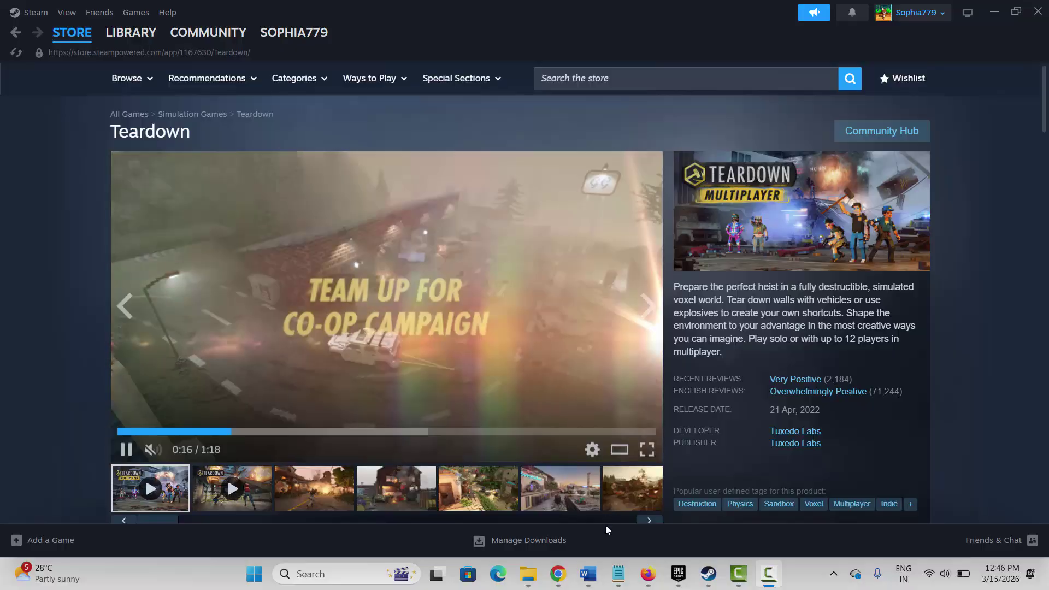
# Consult the troubleshooting list in Word and look at the Windows power options for restarting the PC
pyautogui.moveTo(587, 573)
pyautogui.click(659, 508)
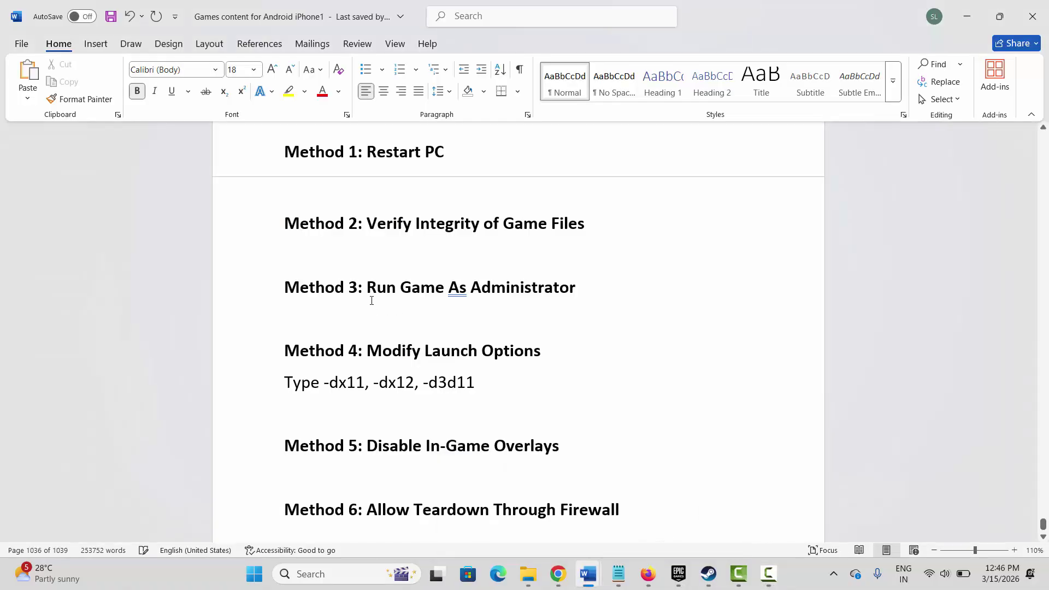
pyautogui.click(254, 573)
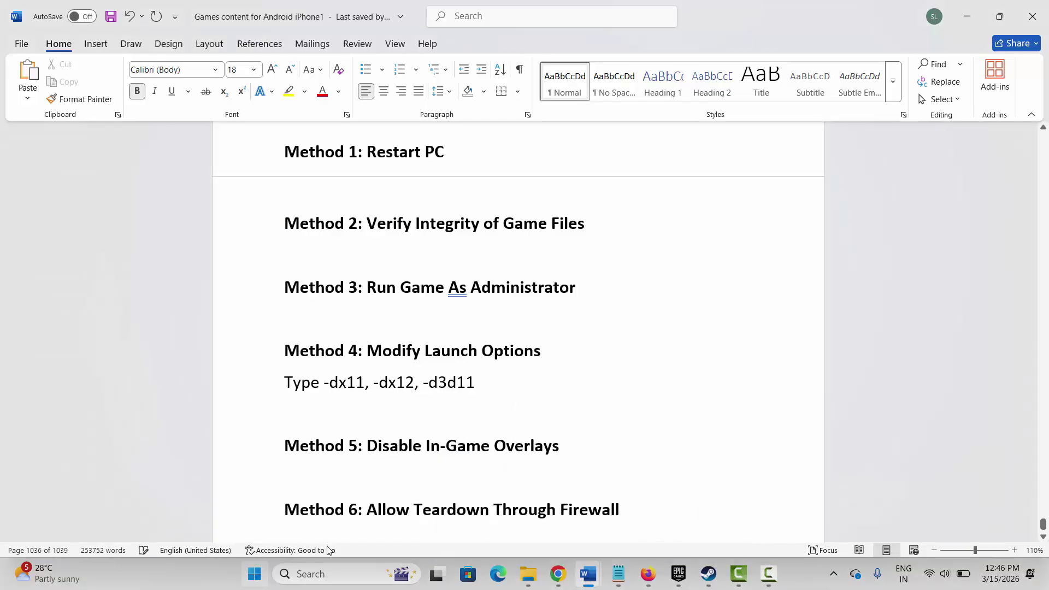
pyautogui.click(616, 527)
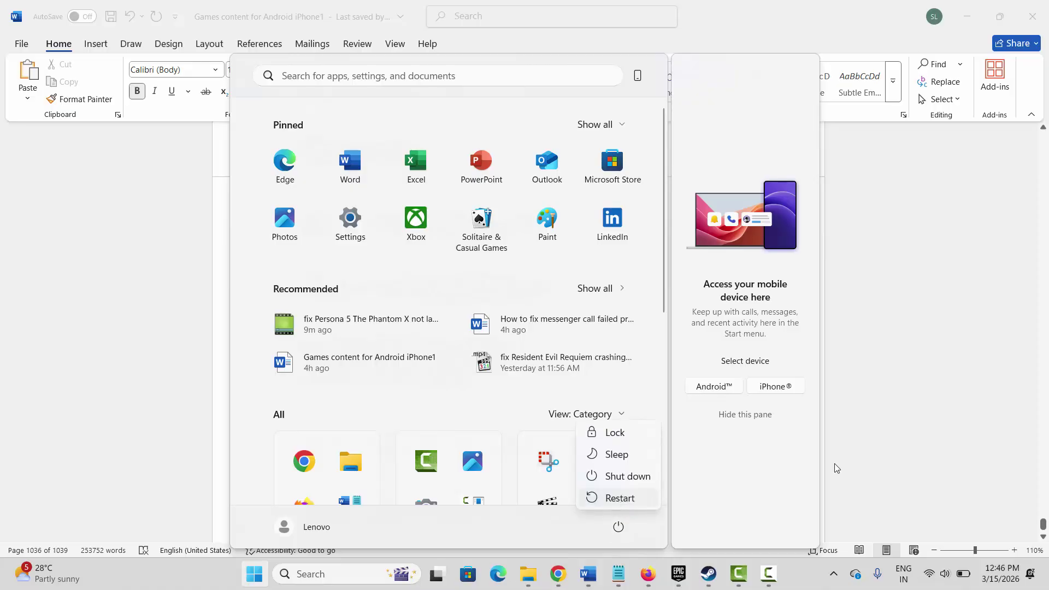
pyautogui.click(895, 431)
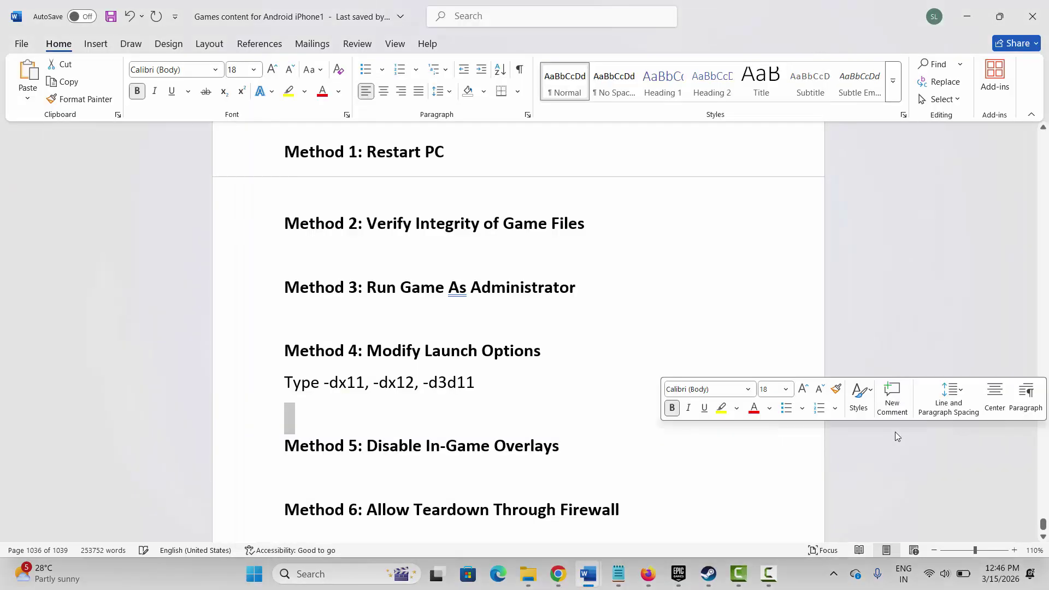
# Switch to Steam and look at the file integrity verification option in the FATAL FRAME II demo's Installed Files properties
pyautogui.click(345, 251)
pyautogui.click(708, 574)
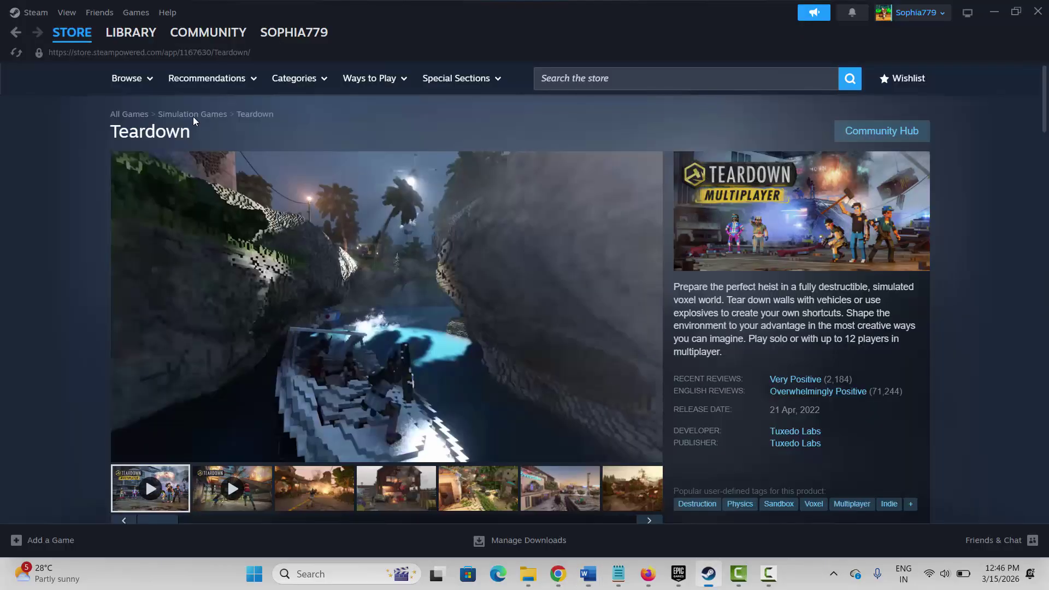
pyautogui.click(124, 77)
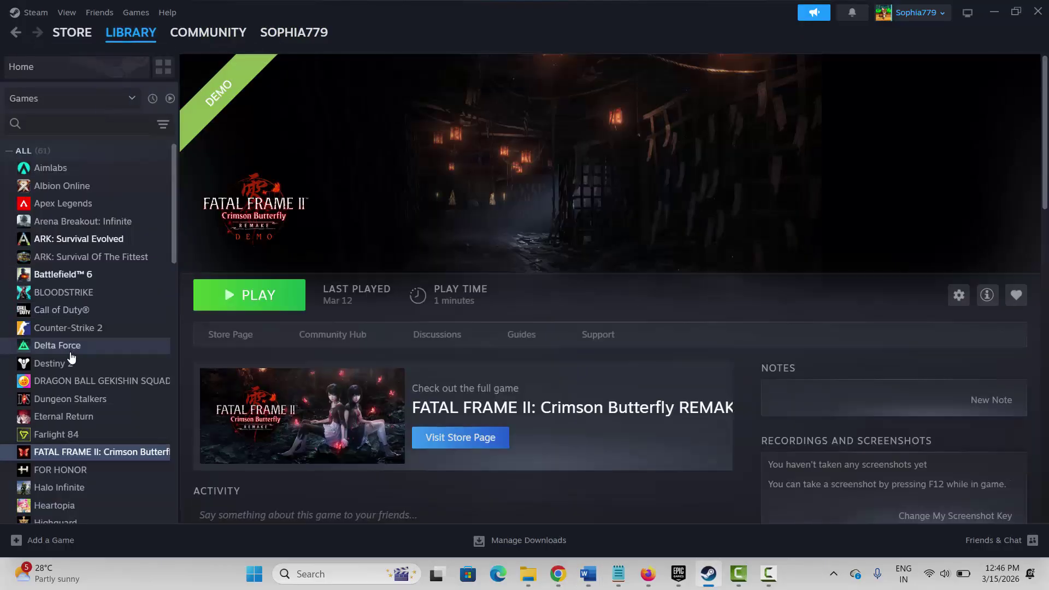
pyautogui.rightClick(79, 457)
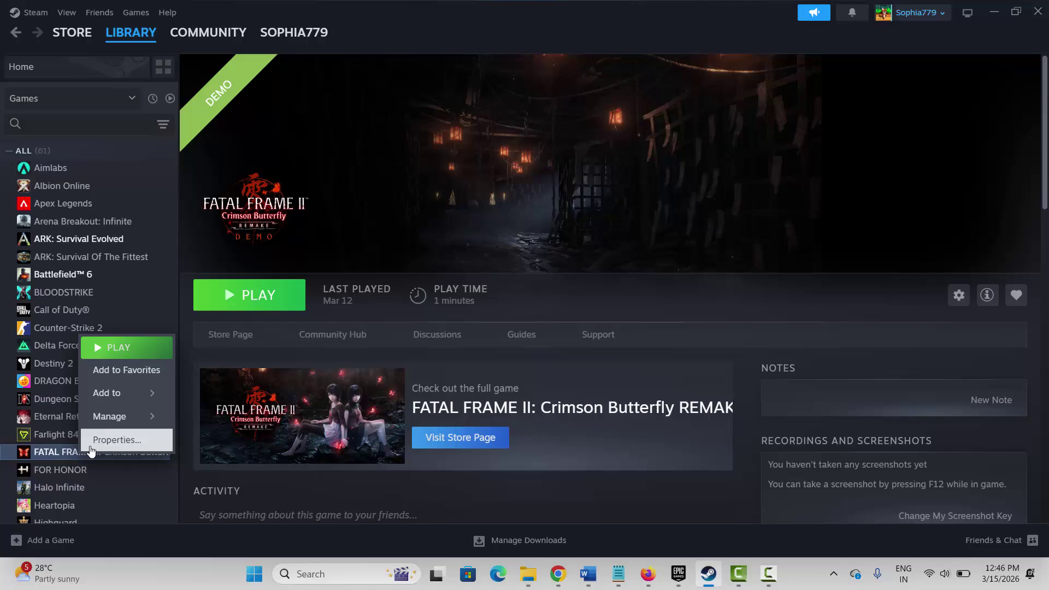
pyautogui.click(112, 444)
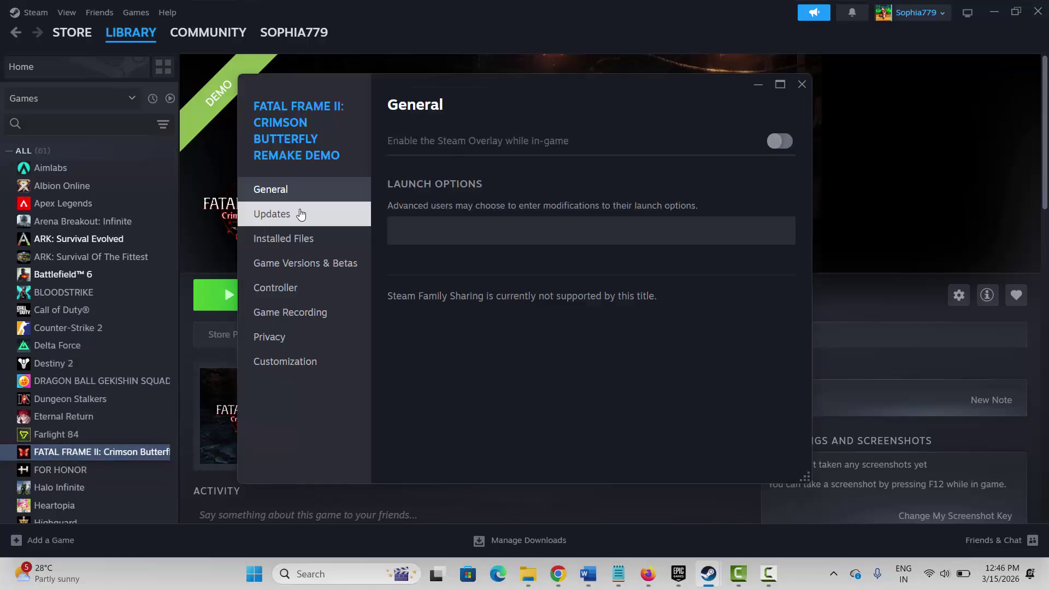
pyautogui.click(285, 246)
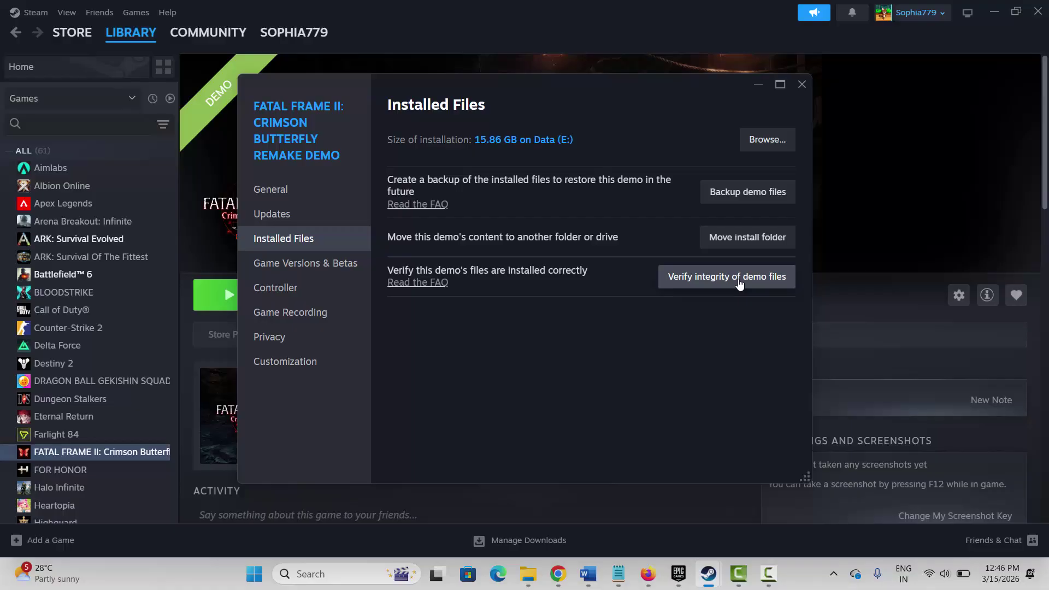
pyautogui.click(801, 84)
# Consult the method list in Word and open the FATAL FRAME II demo's local files folder from the Steam library
pyautogui.click(708, 573)
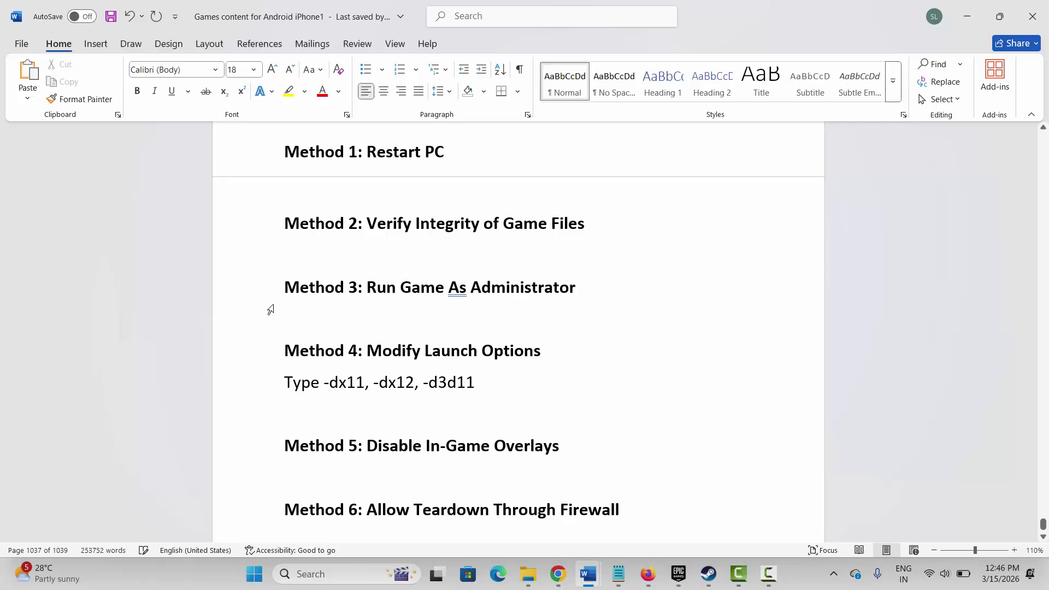
pyautogui.click(266, 295)
pyautogui.click(383, 351)
pyautogui.click(708, 573)
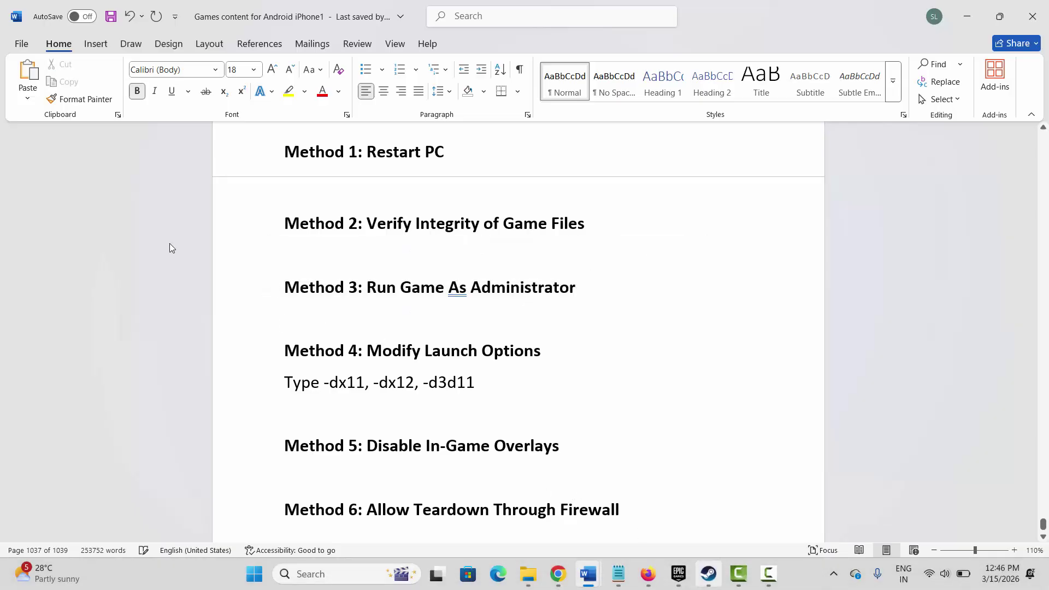
pyautogui.rightClick(68, 458)
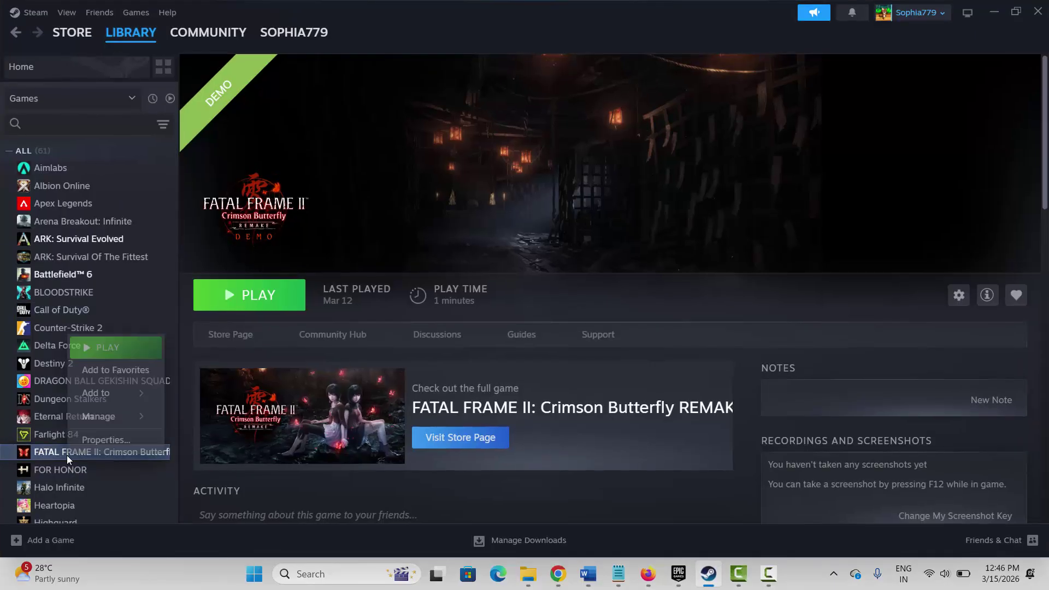
pyautogui.moveTo(103, 416)
pyautogui.click(222, 302)
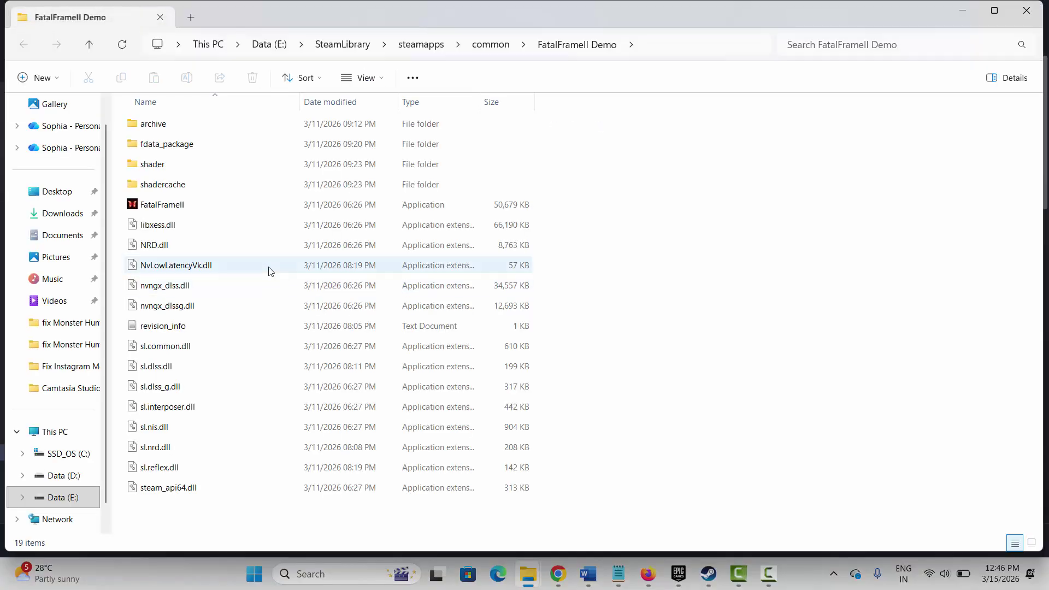
# Enable running the FatalFrameII application as an administrator in its compatibility properties
pyautogui.click(174, 206)
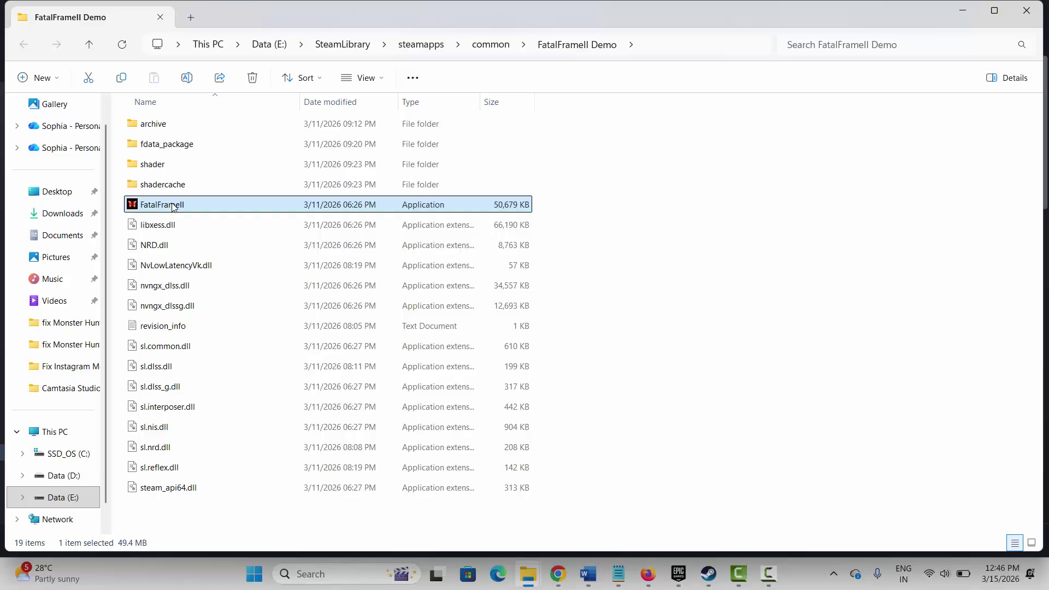
pyautogui.rightClick(174, 206)
pyautogui.click(244, 434)
pyautogui.click(289, 216)
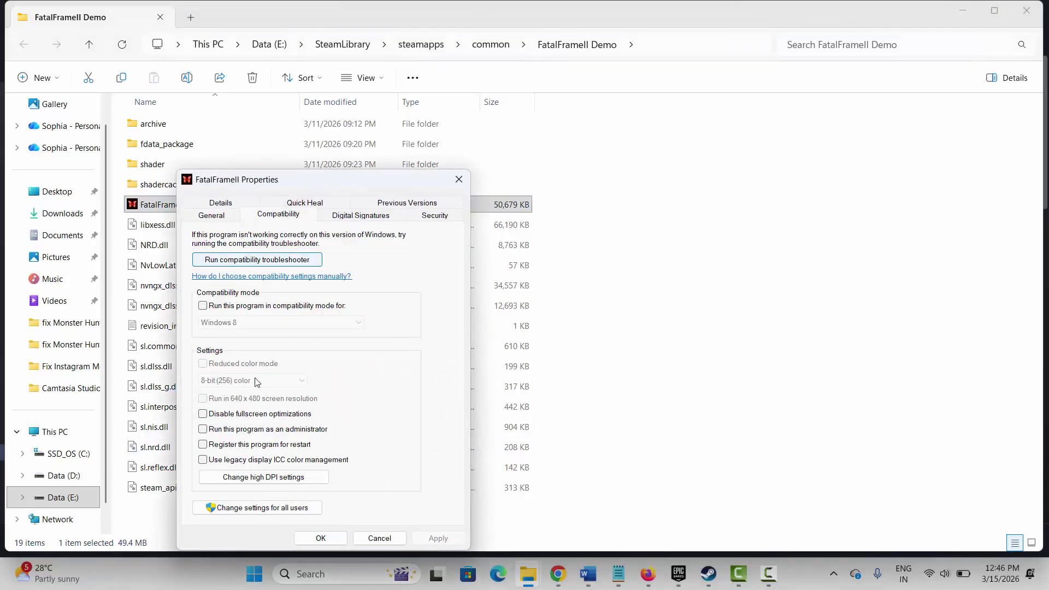
pyautogui.click(203, 430)
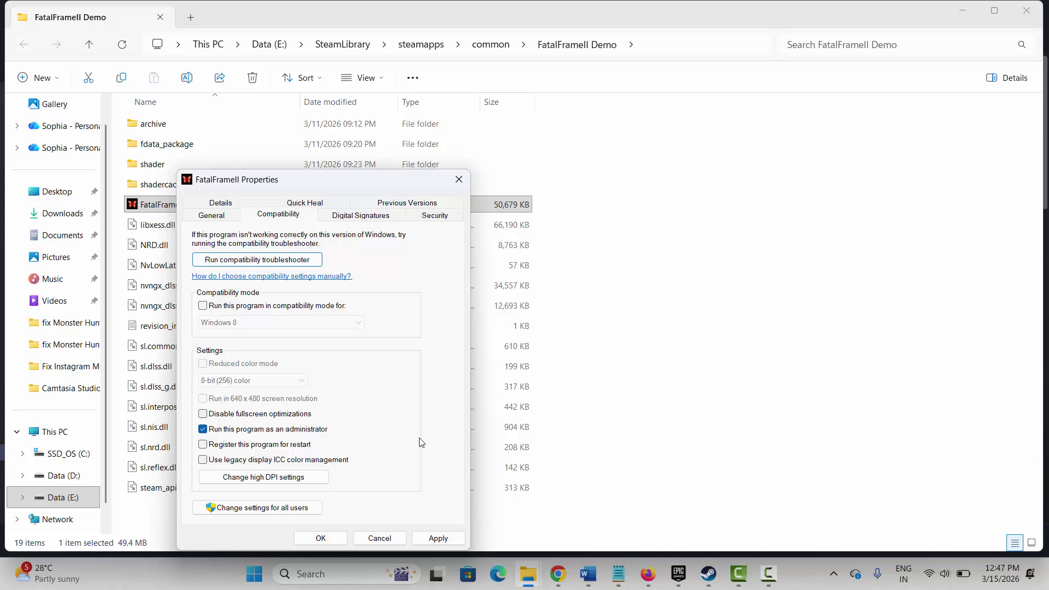
# Enable Windows 8 compatibility mode and disable fullscreen optimizations for the FatalFrameII application
pyautogui.click(286, 309)
pyautogui.click(357, 323)
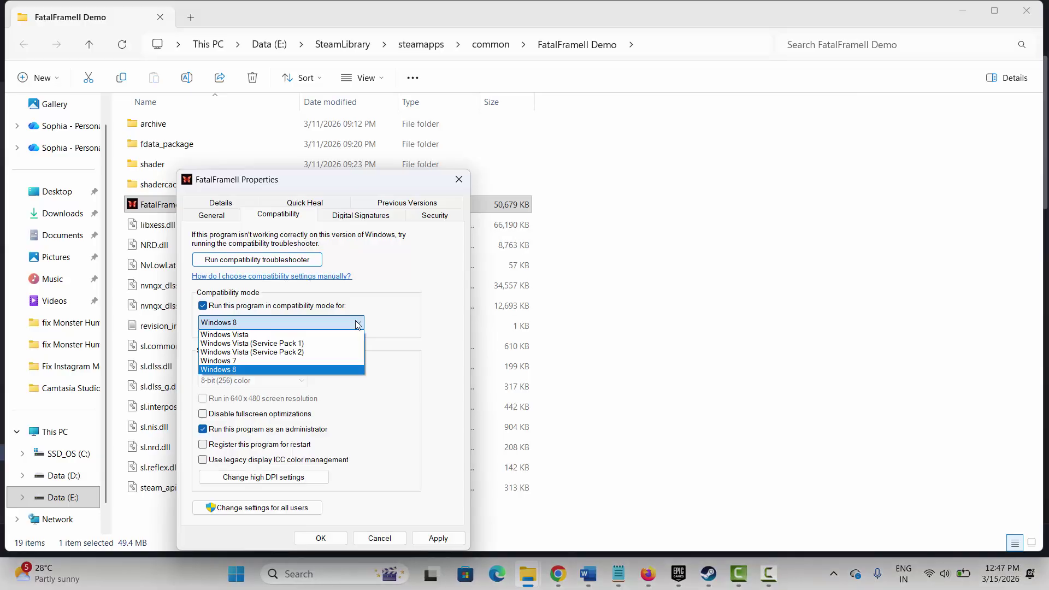
pyautogui.click(441, 378)
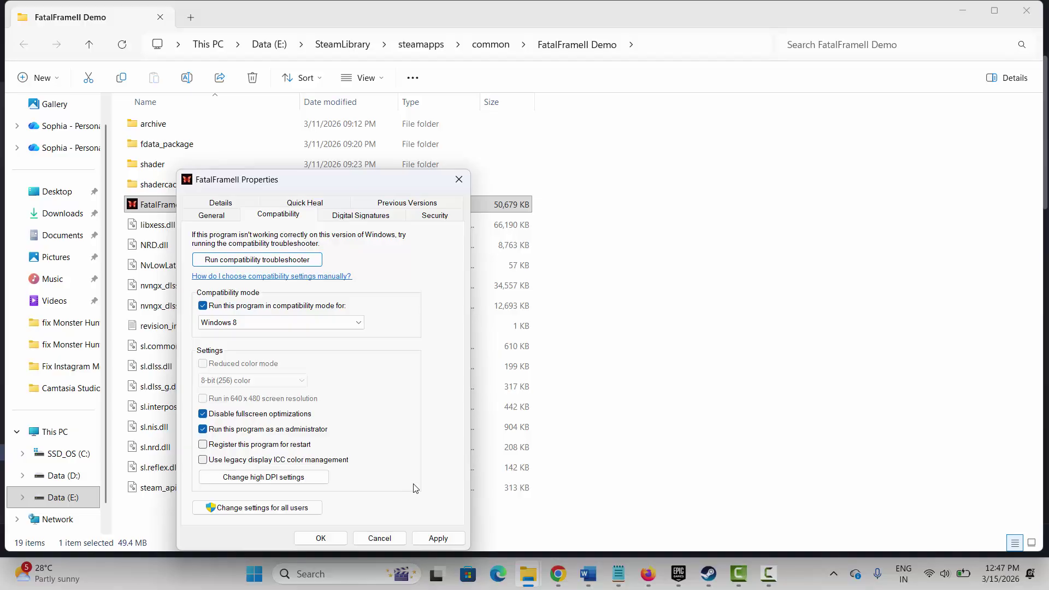
# Clear the compatibility mode, fullscreen optimization and administrator options for FatalFrameII, apply, and close its properties and folder
pyautogui.click(310, 306)
pyautogui.click(307, 413)
pyautogui.click(313, 431)
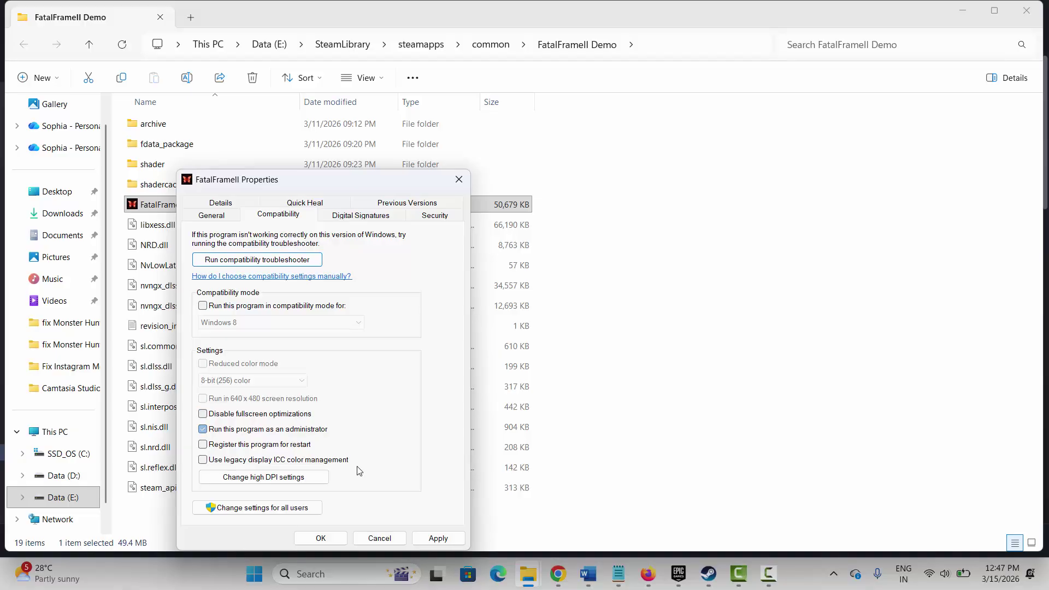
pyautogui.click(431, 538)
pyautogui.click(459, 179)
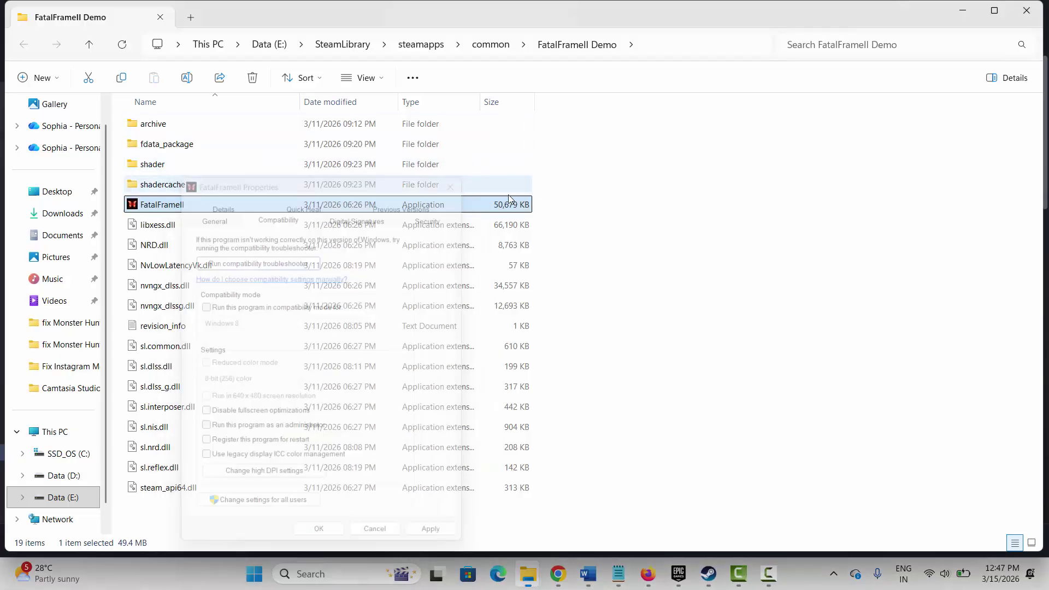
pyautogui.click(1026, 10)
# Consult the launch option values in Word and look at the FATAL FRAME II demo's launch options in its Steam properties
pyautogui.click(588, 574)
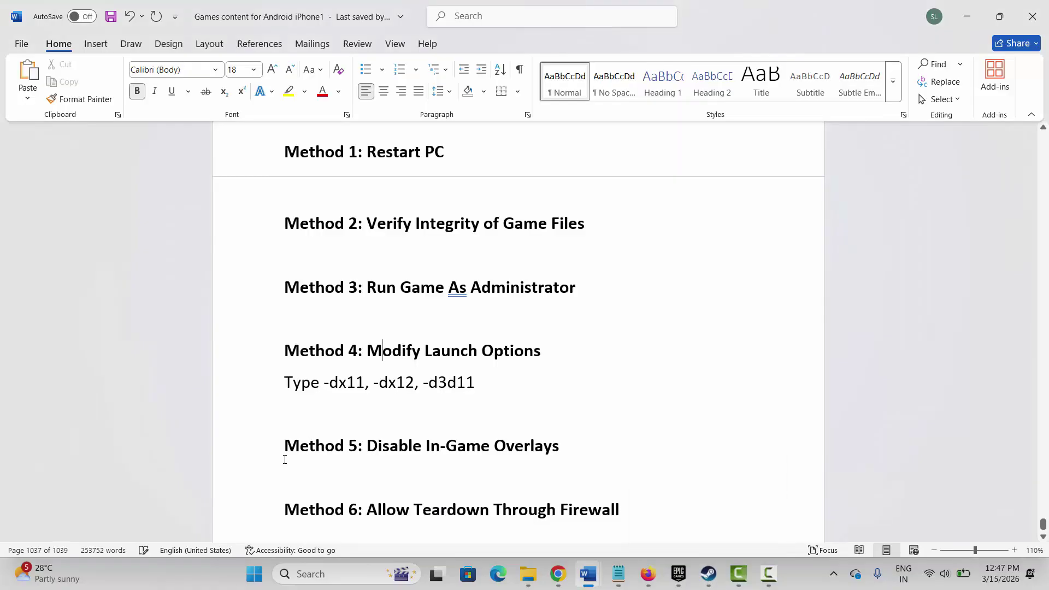
pyautogui.click(253, 384)
pyautogui.click(543, 462)
pyautogui.click(708, 572)
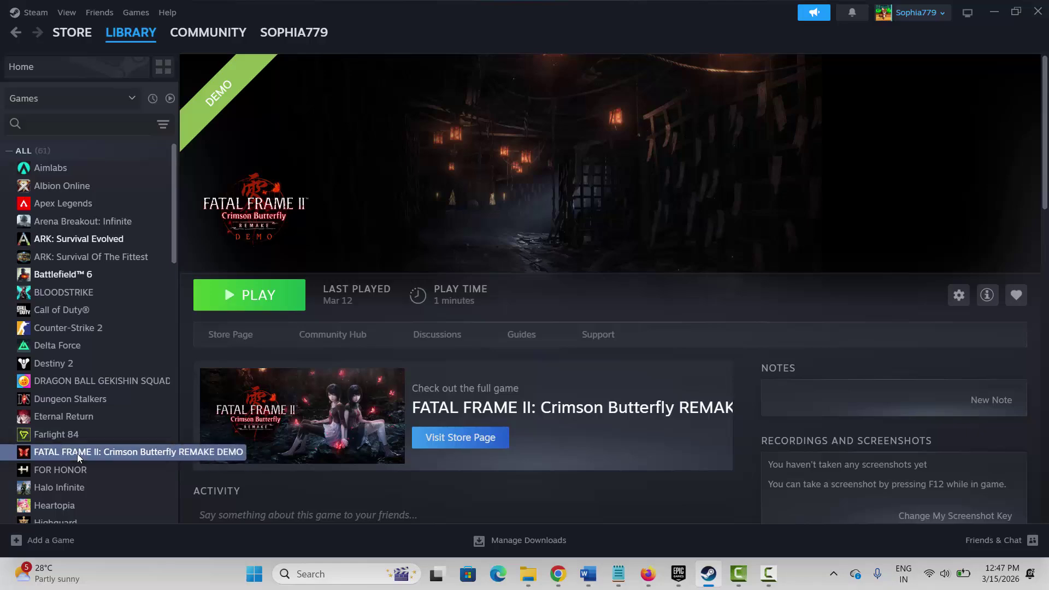
pyautogui.rightClick(77, 454)
pyautogui.click(103, 439)
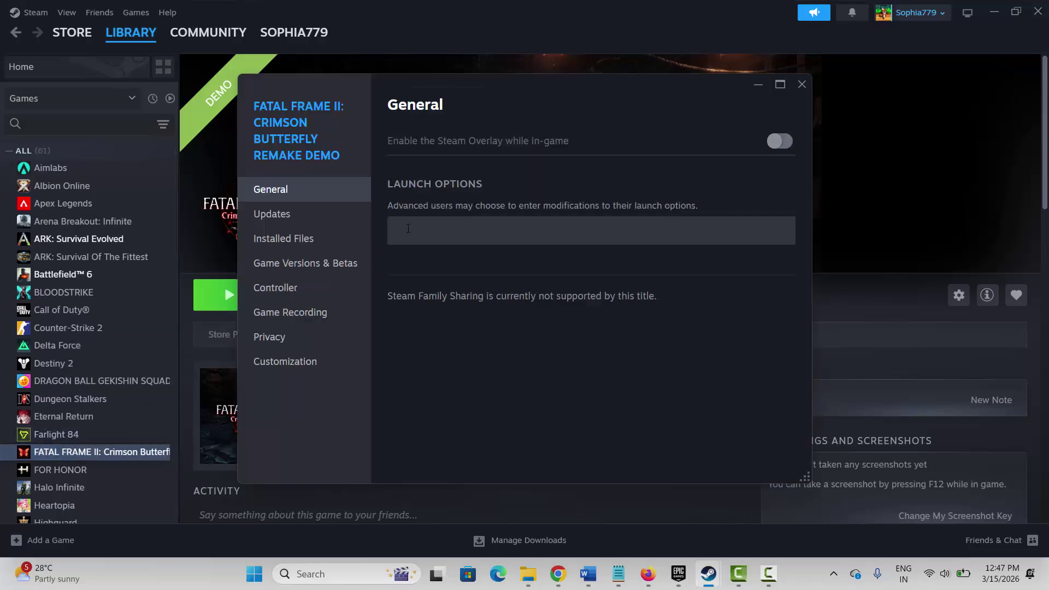
pyautogui.click(408, 228)
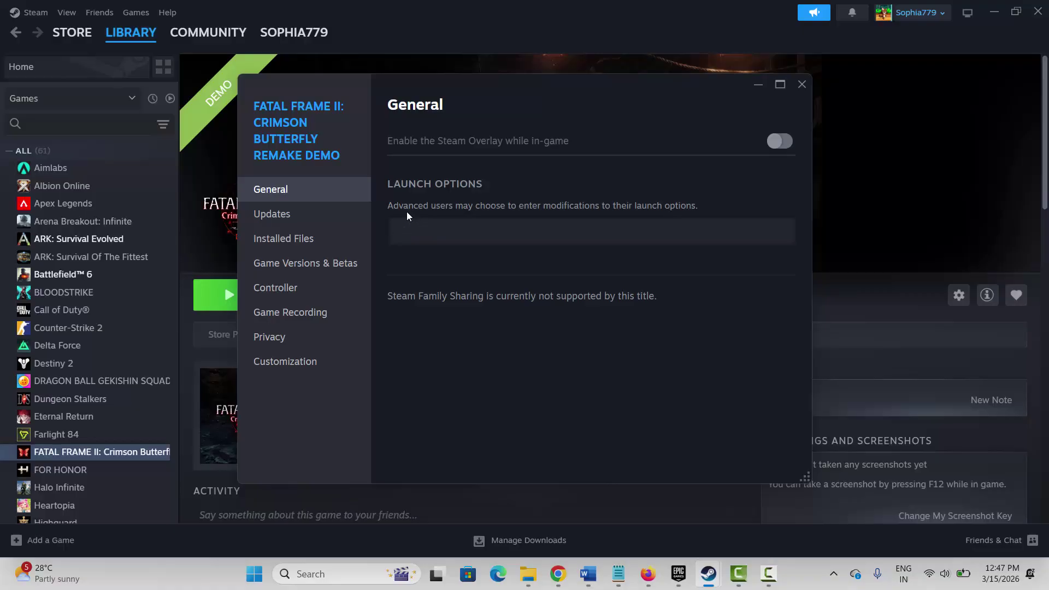
pyautogui.click(801, 85)
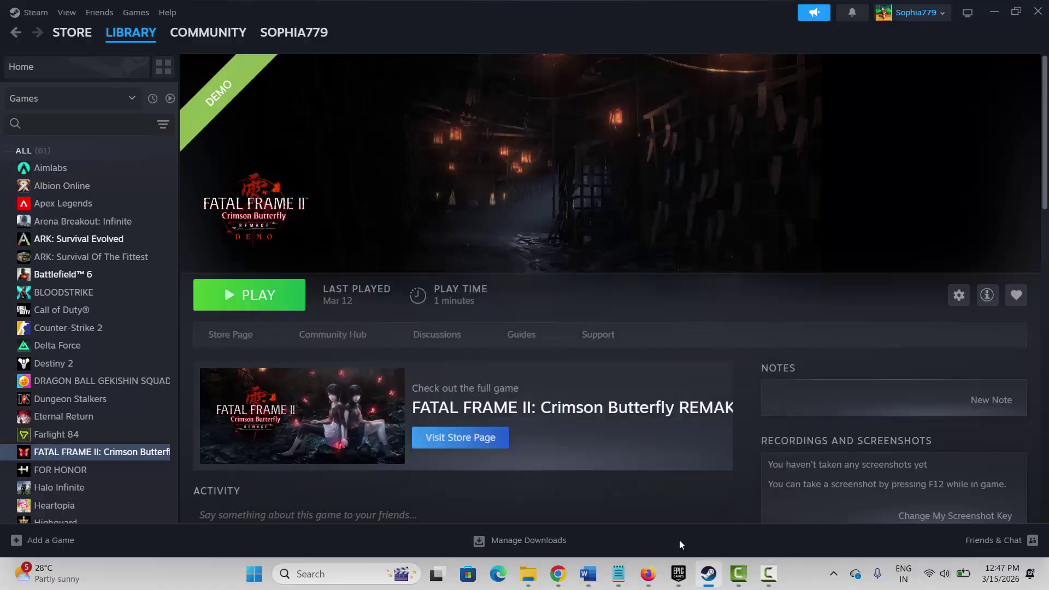
# Consult the overlay method in Word and check the in-game Steam Overlay option in Steam's In Game settings
pyautogui.click(587, 573)
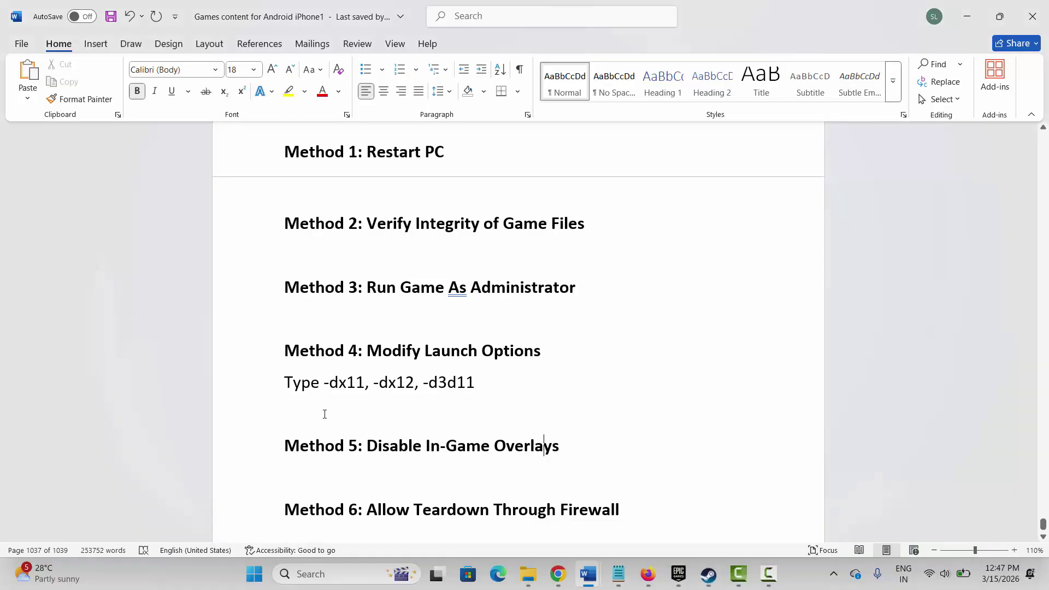
pyautogui.click(225, 461)
pyautogui.click(402, 486)
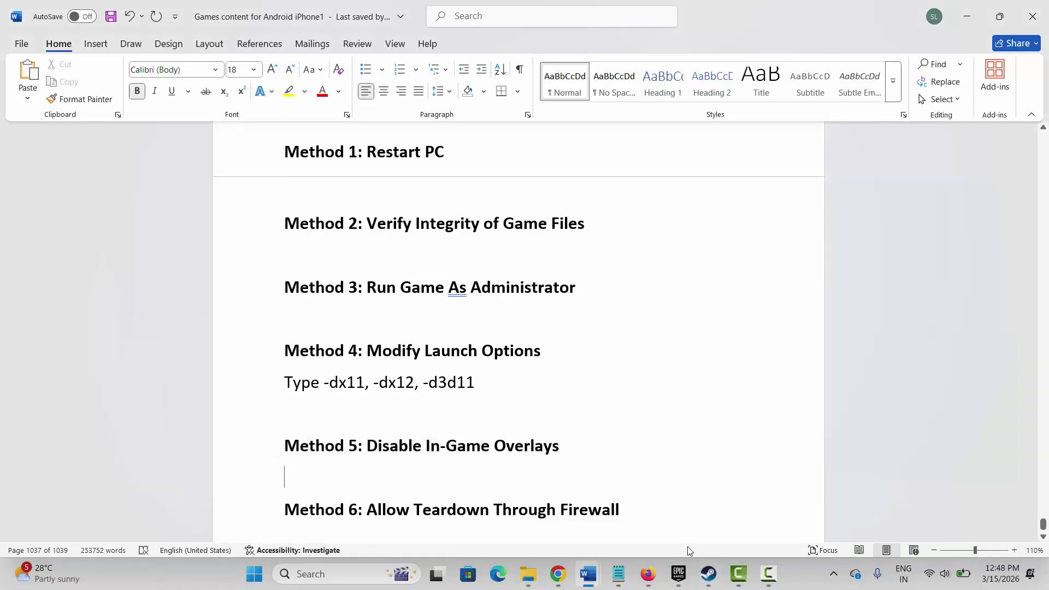
pyautogui.click(709, 574)
pyautogui.click(33, 12)
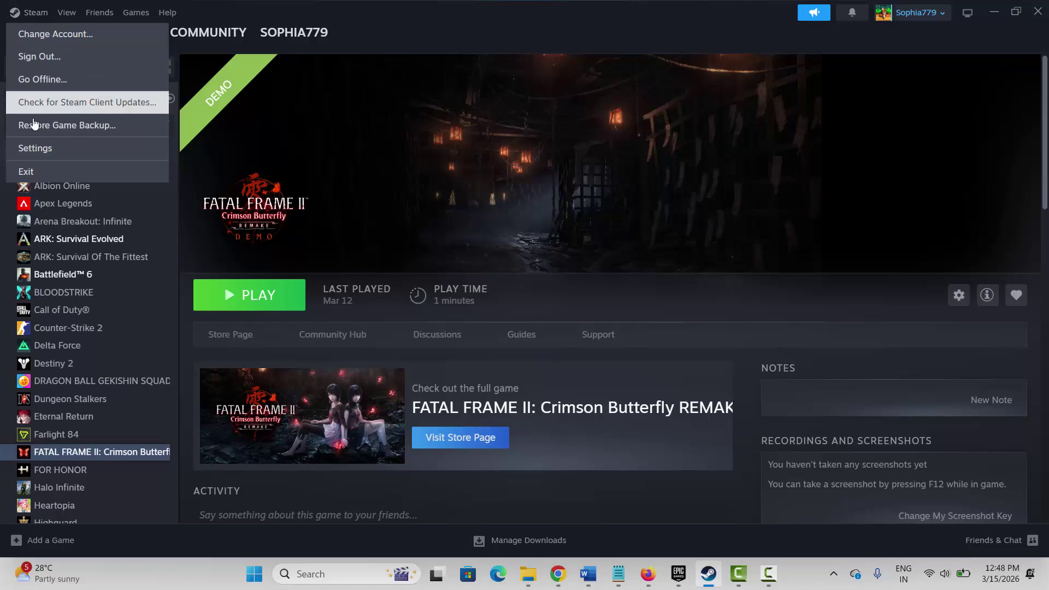
pyautogui.click(33, 148)
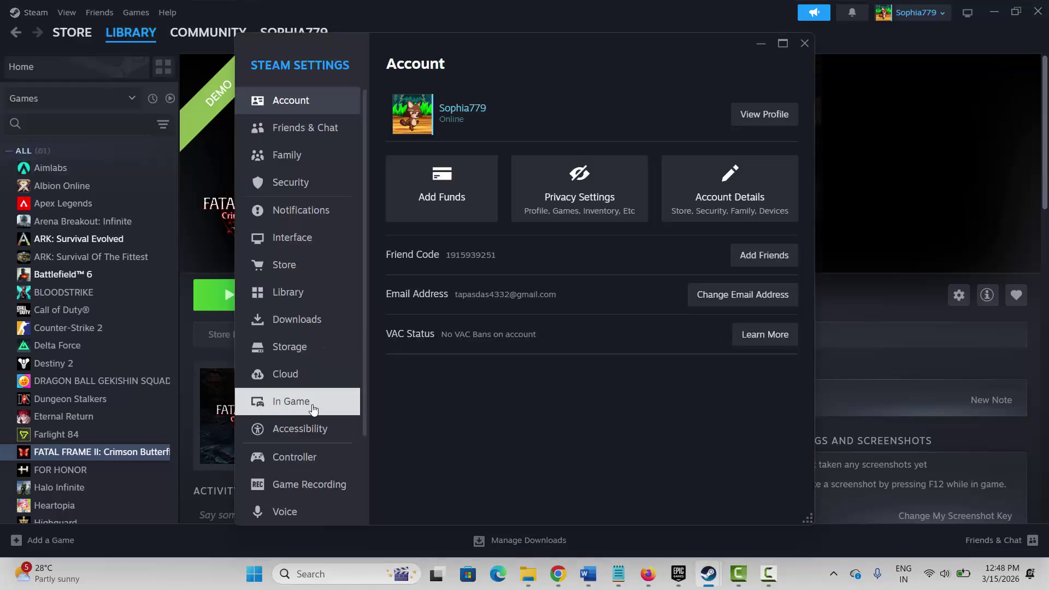
pyautogui.click(313, 408)
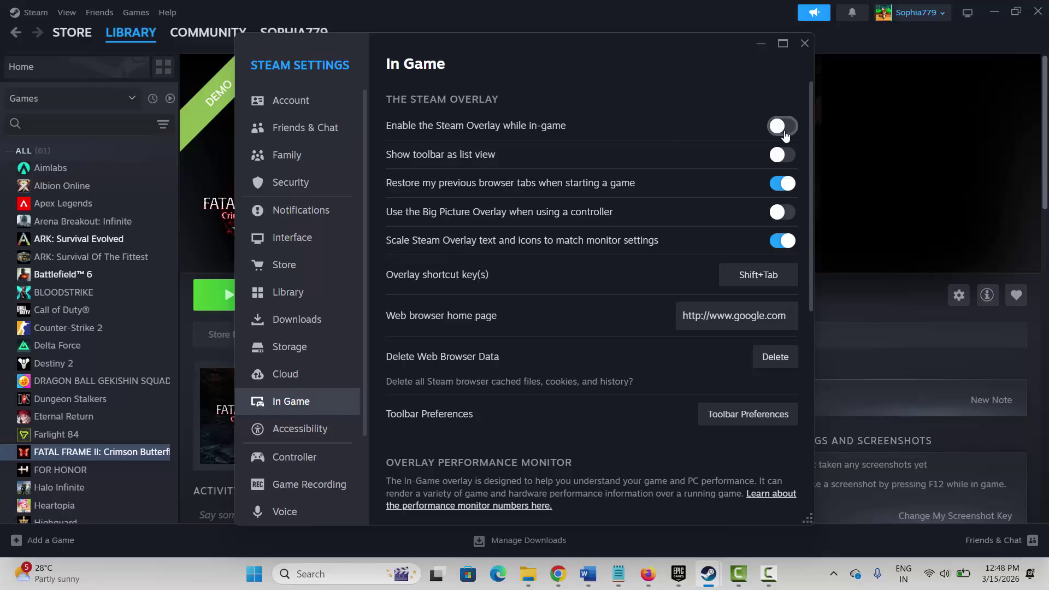
pyautogui.click(799, 46)
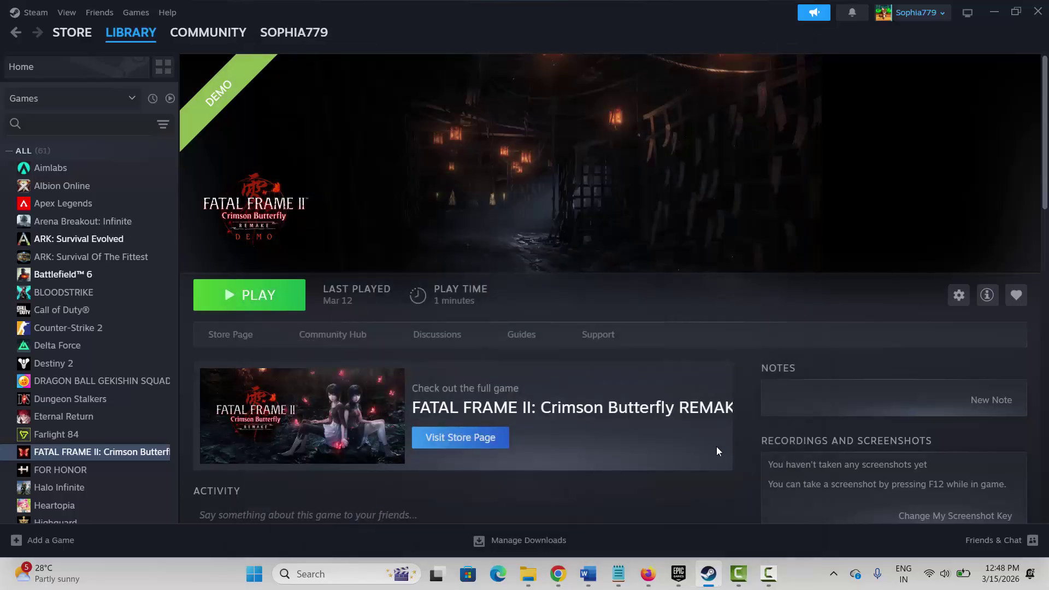
# Consult the firewall method in Word and open Firewall & network protection in Windows Security
pyautogui.click(709, 579)
pyautogui.scroll(-1, 298, 421)
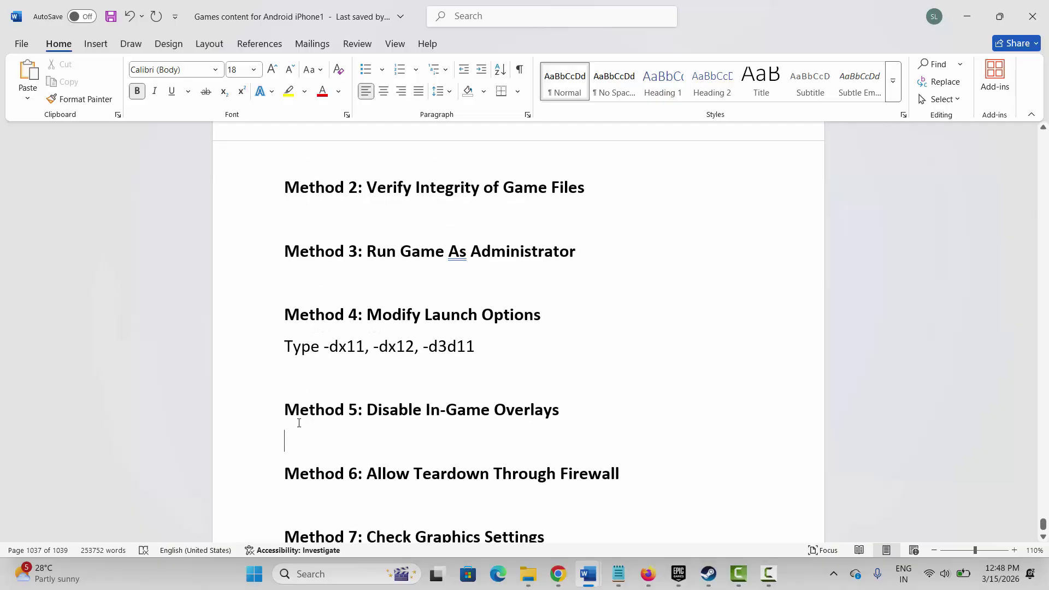
pyautogui.click(259, 473)
pyautogui.click(401, 482)
pyautogui.click(328, 573)
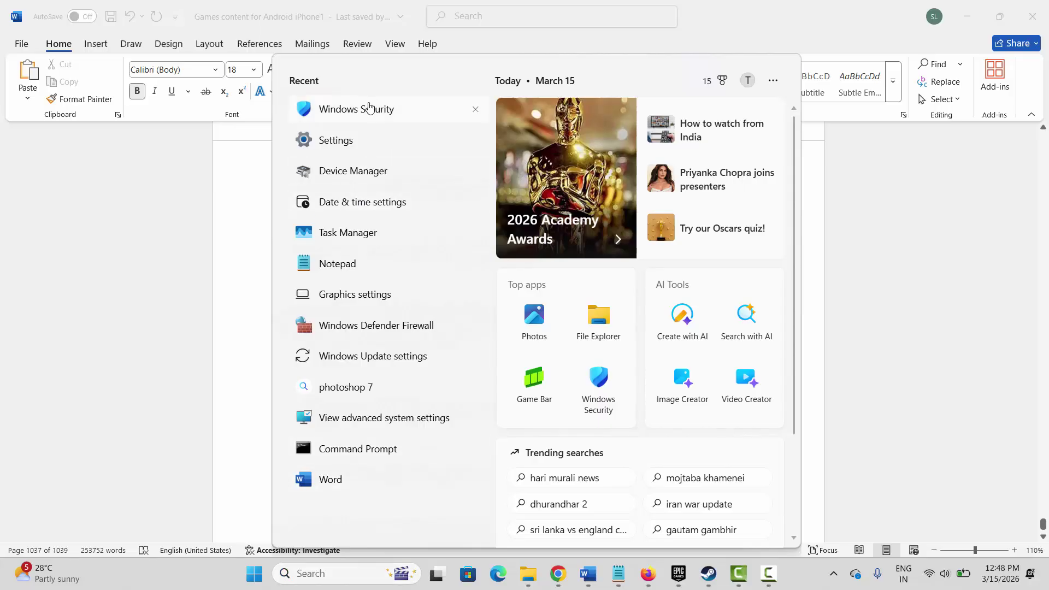
pyautogui.click(368, 107)
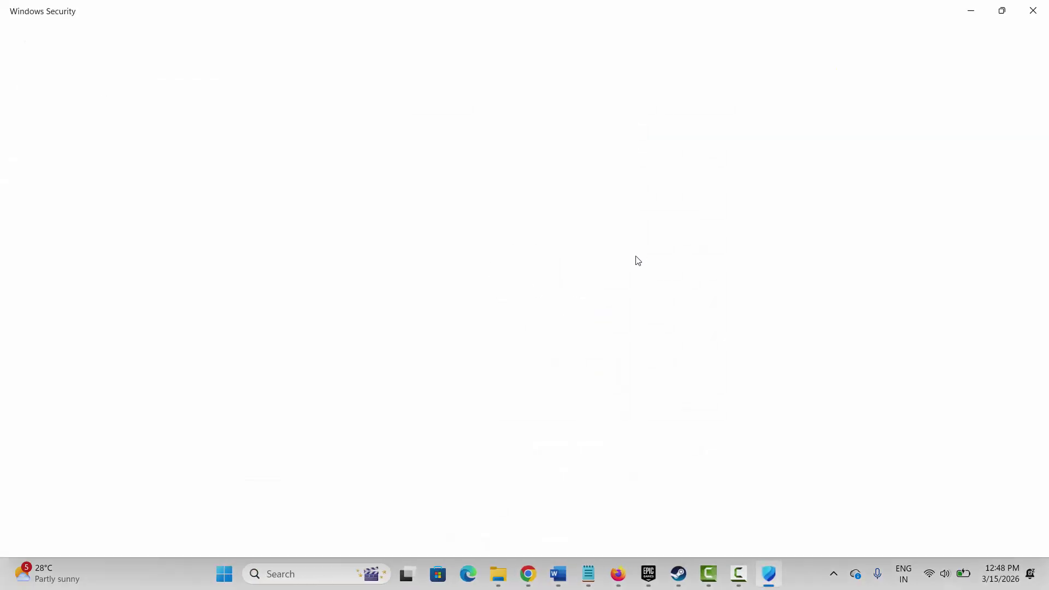
pyautogui.click(613, 241)
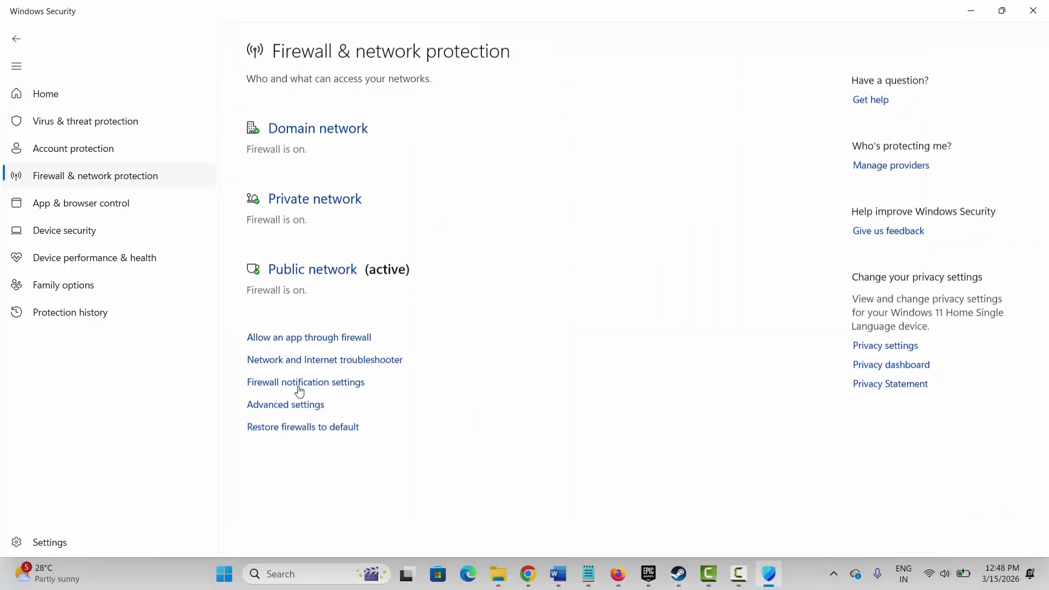
# Open the list of apps allowed through the firewall, enable changing its settings, and look through the entries
pyautogui.click(286, 342)
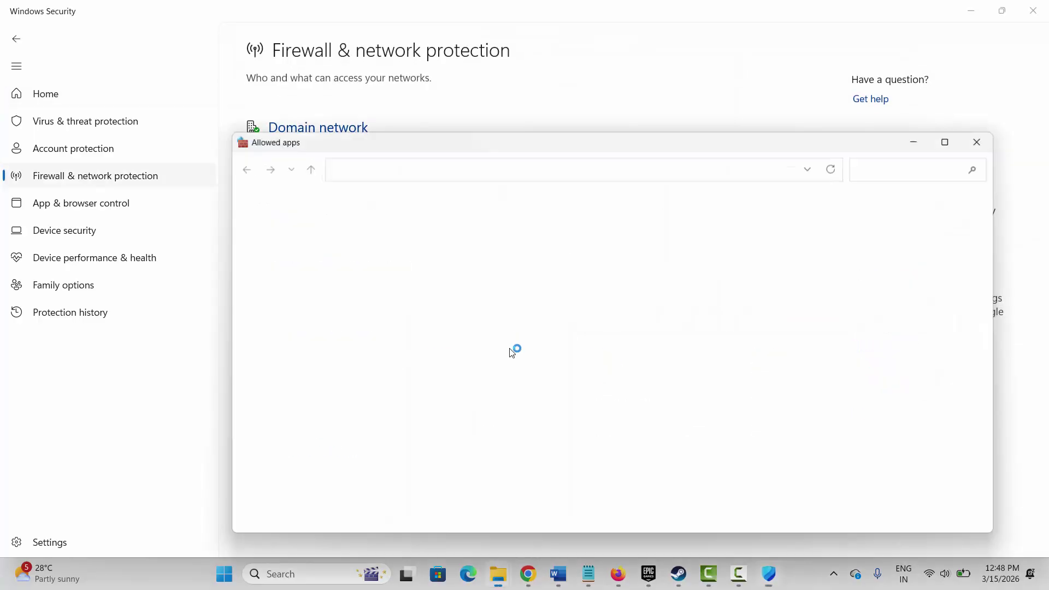
pyautogui.click(798, 239)
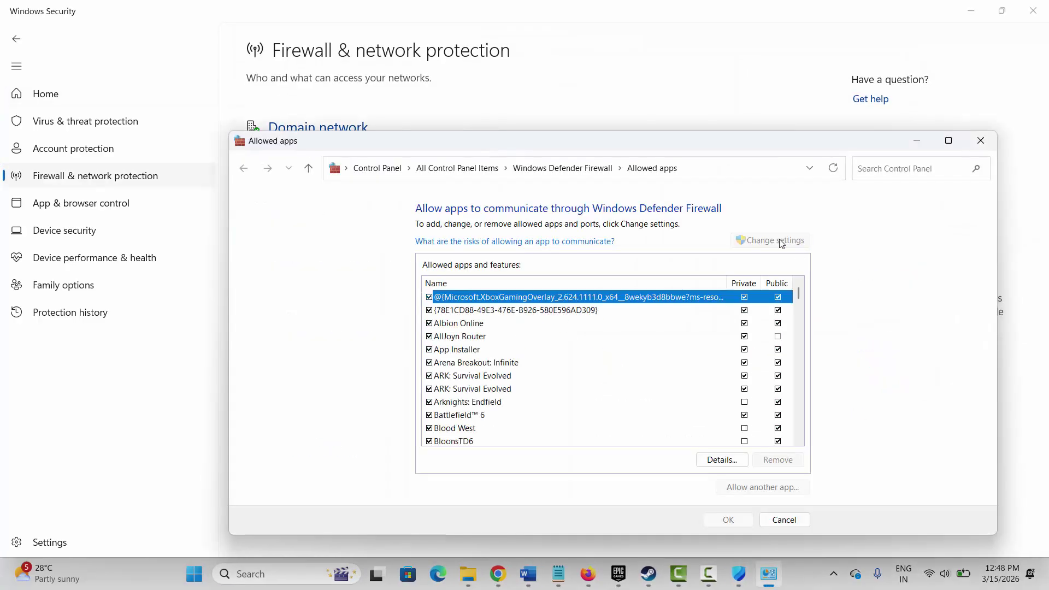
pyautogui.scroll(-5, 534, 389)
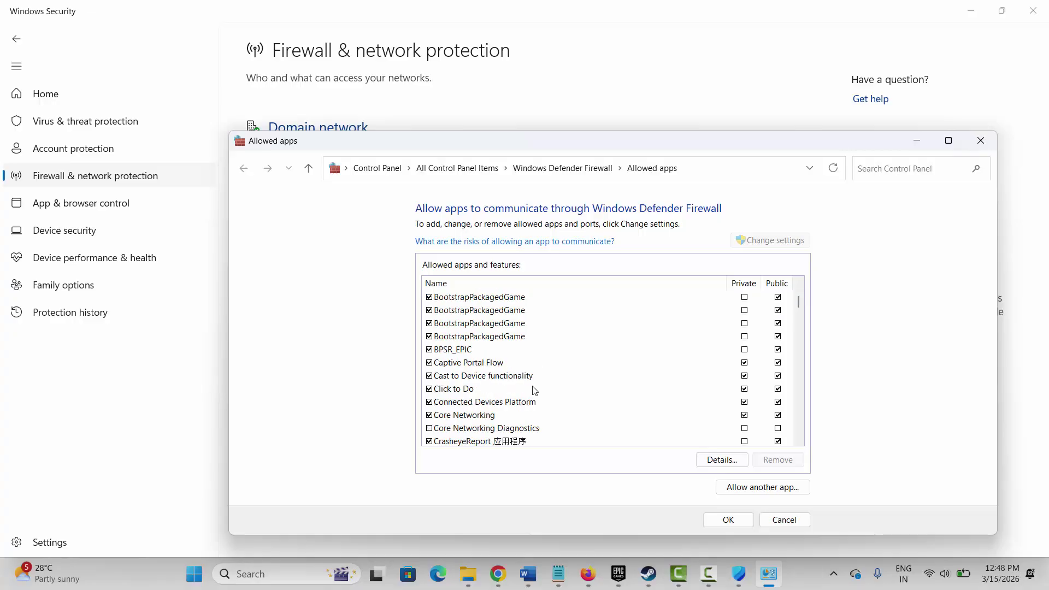
pyautogui.scroll(-8, 533, 387)
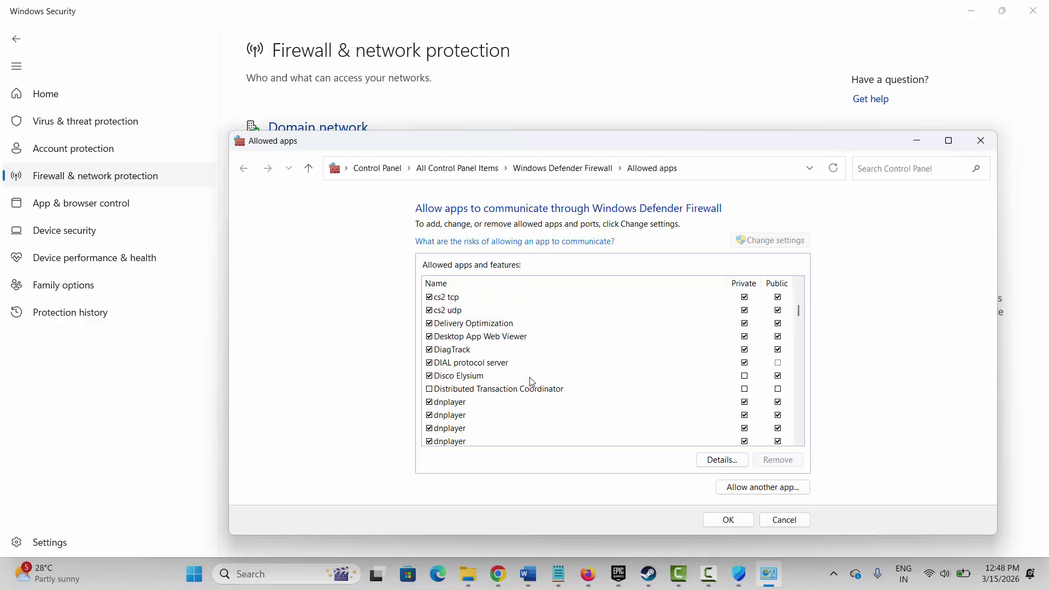
pyautogui.scroll(-2, 533, 381)
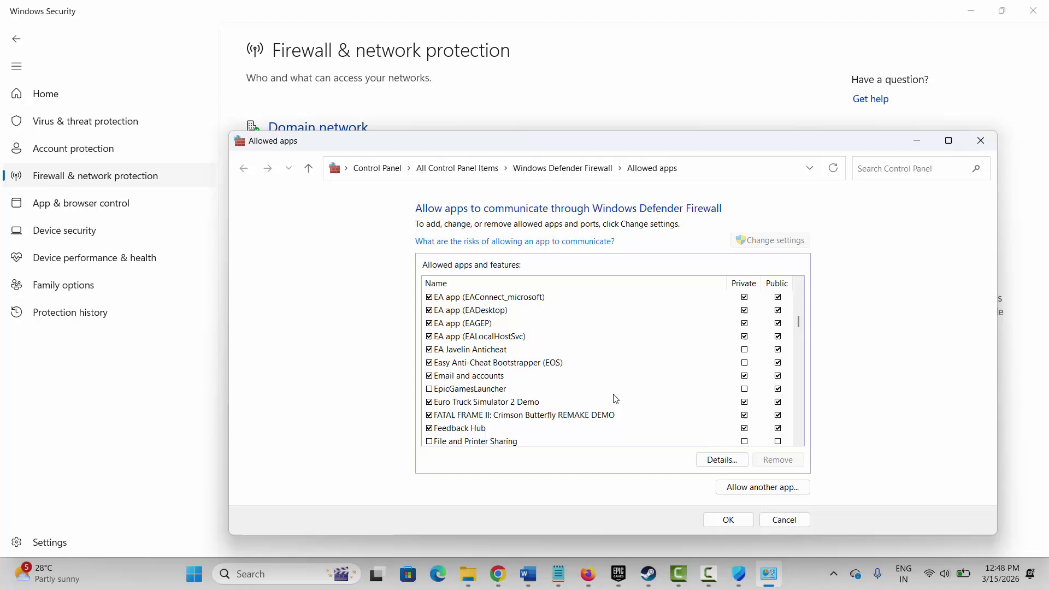
# Look at how another app is added to the allowed list by browsing for its executable, and cancel without adding one
pyautogui.click(781, 485)
pyautogui.click(705, 407)
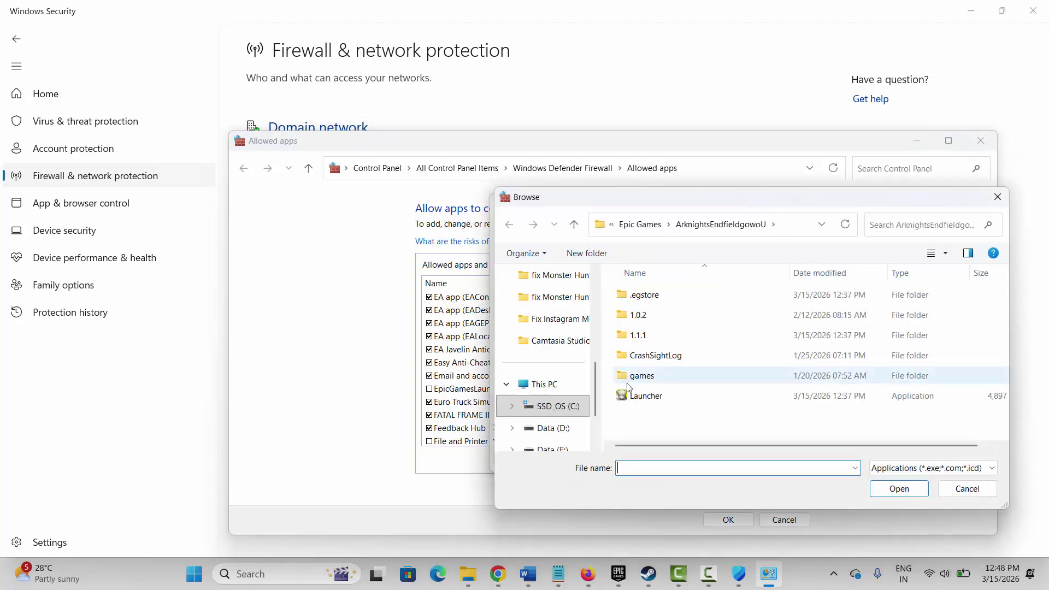
pyautogui.click(732, 395)
pyautogui.click(967, 490)
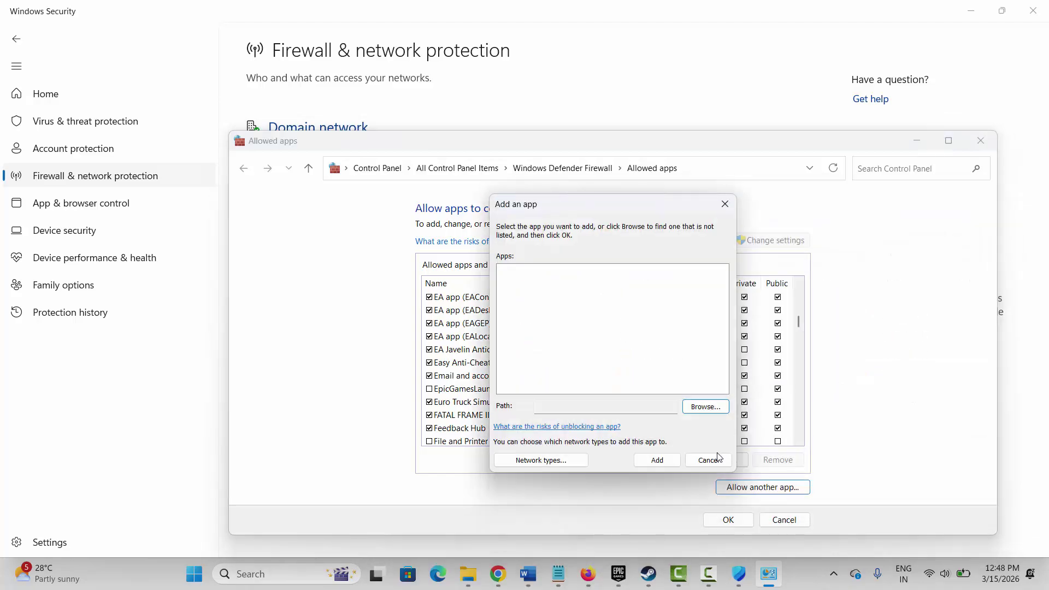
pyautogui.click(715, 458)
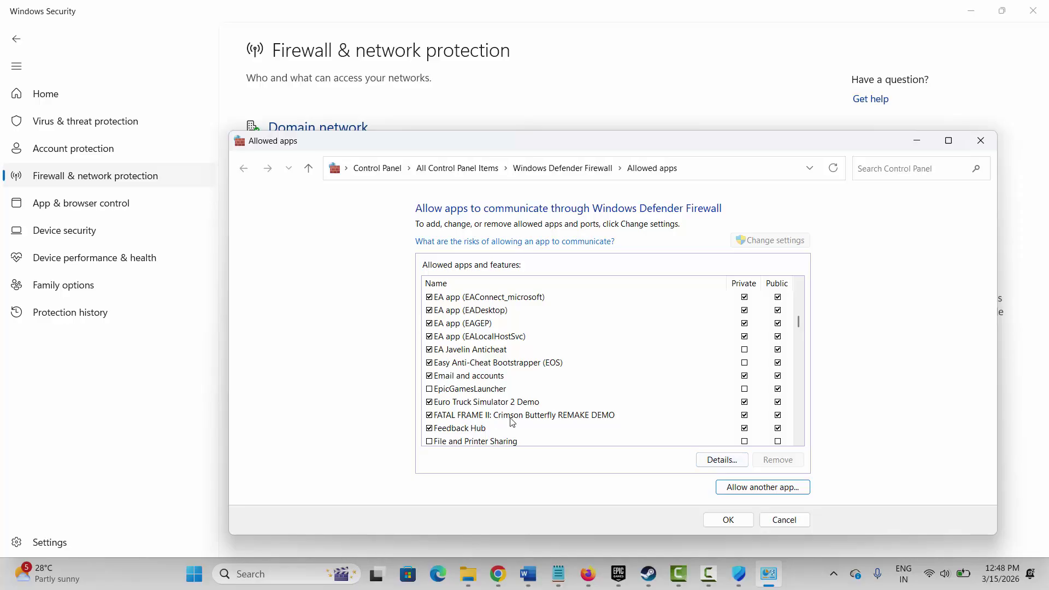
# Highlight the FATAL FRAME II: Crimson Butterfly REMAKE DEMO entry, and close the allowed apps list and Windows Security
pyautogui.click(510, 418)
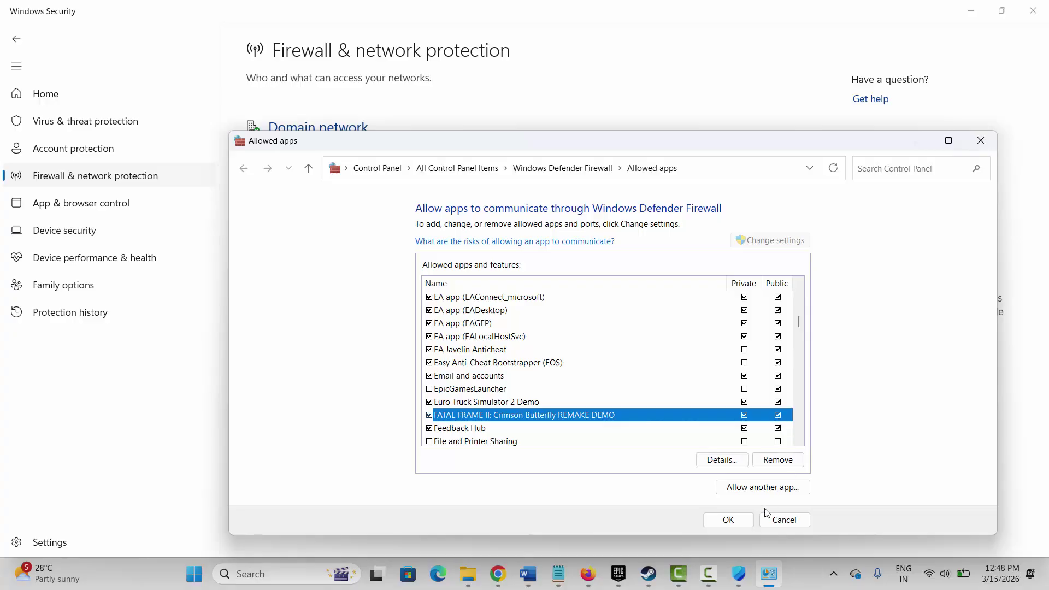
pyautogui.click(980, 140)
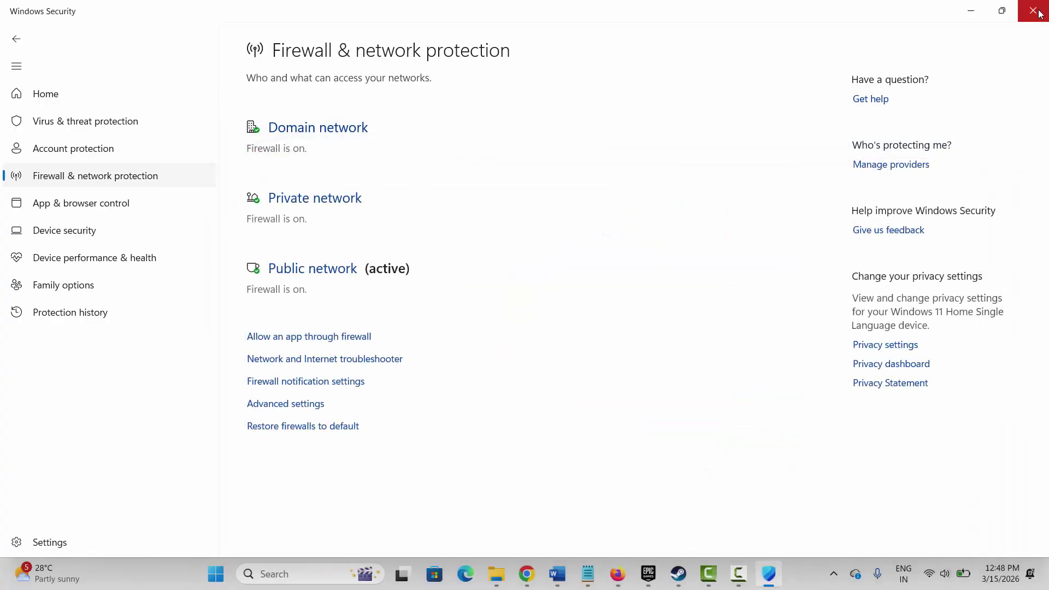
pyautogui.click(1032, 10)
# Read Method 7 on checking graphics settings and Method 8 on installing Visual C++ in the Word document
pyautogui.scroll(-4, 385, 422)
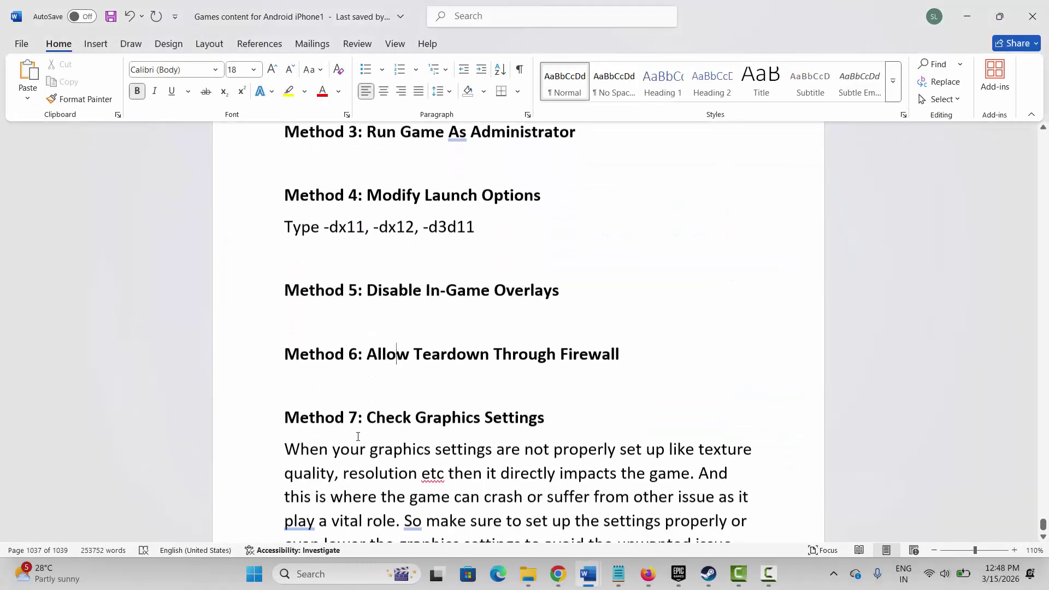
pyautogui.moveTo(295, 424); pyautogui.dragTo(612, 449)
pyautogui.click(418, 471)
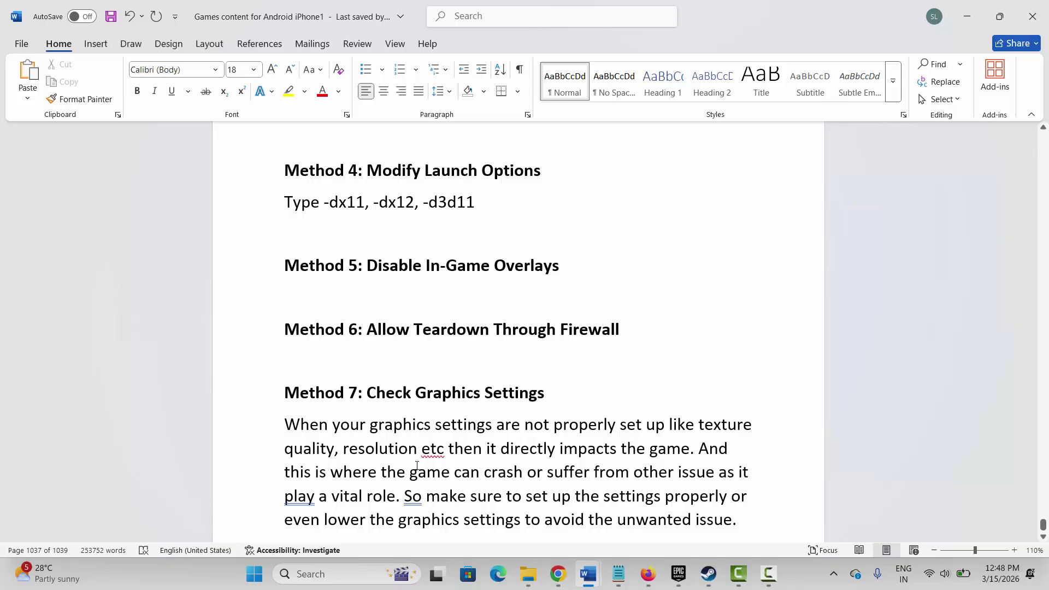
pyautogui.scroll(-5, 377, 447)
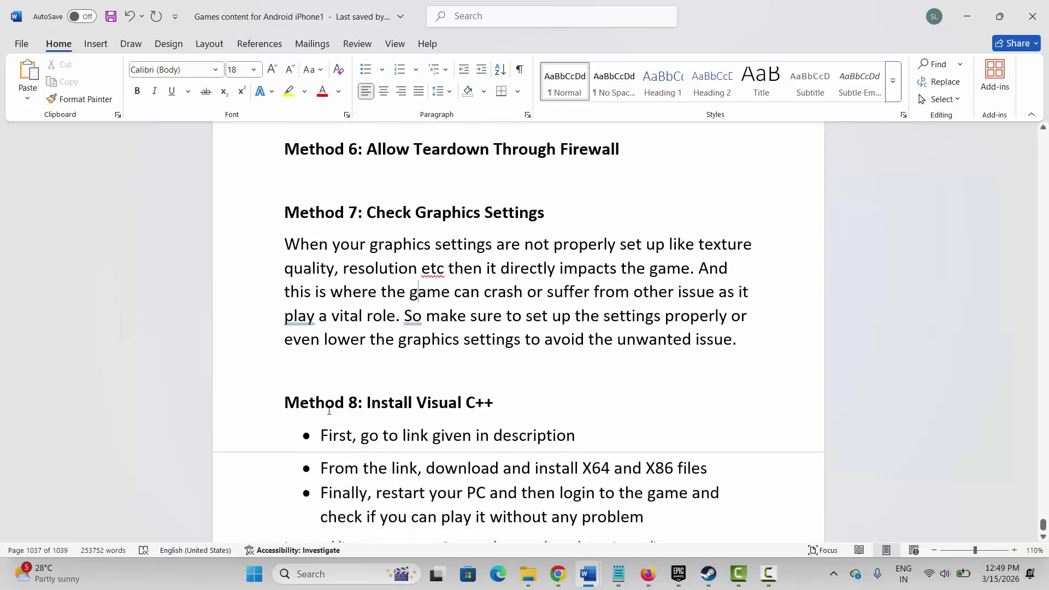
pyautogui.scroll(-2, 375, 419)
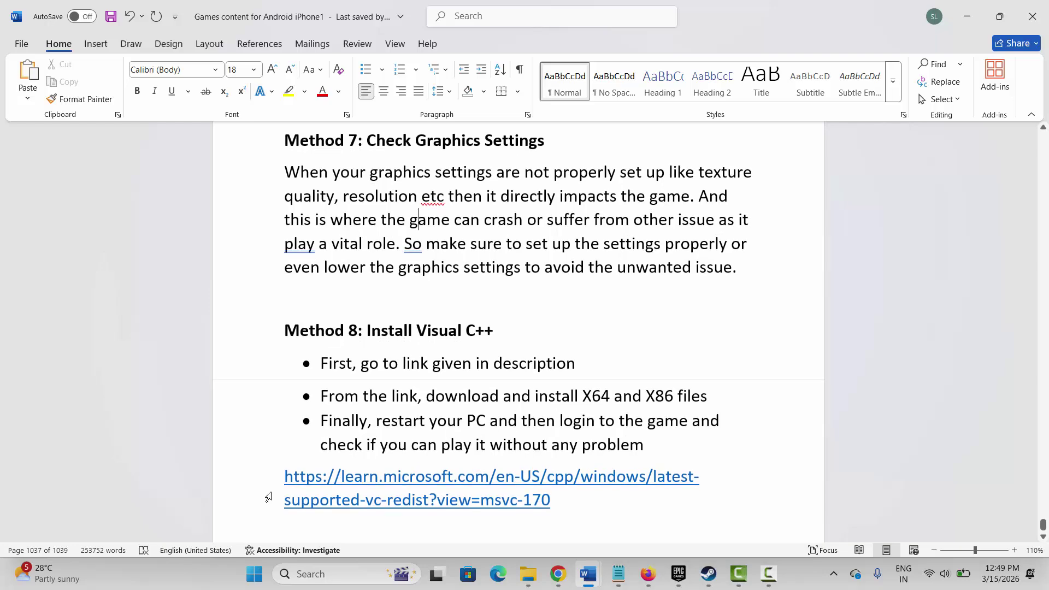
# Copy the Microsoft Visual C++ redistributable link given under Method 8
pyautogui.click(463, 493)
pyautogui.tripleClick(463, 493)
pyautogui.rightClick(482, 487)
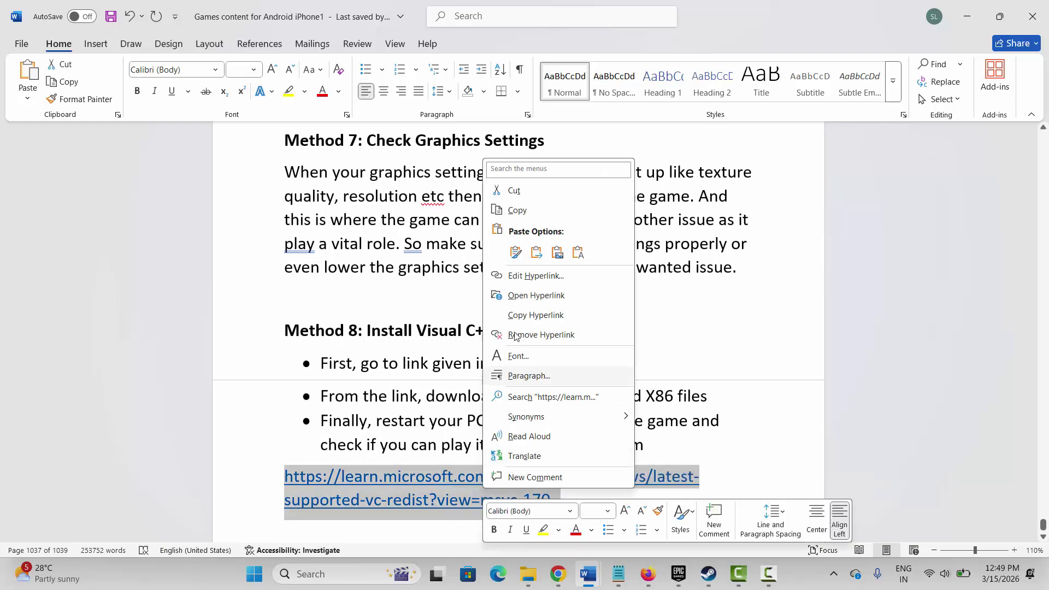
pyautogui.click(515, 217)
pyautogui.click(657, 376)
# In Chrome, download the latest supported X86 Visual C++ redistributable from the Microsoft Learn page and repair its installation
pyautogui.scroll(-7, 451, 202)
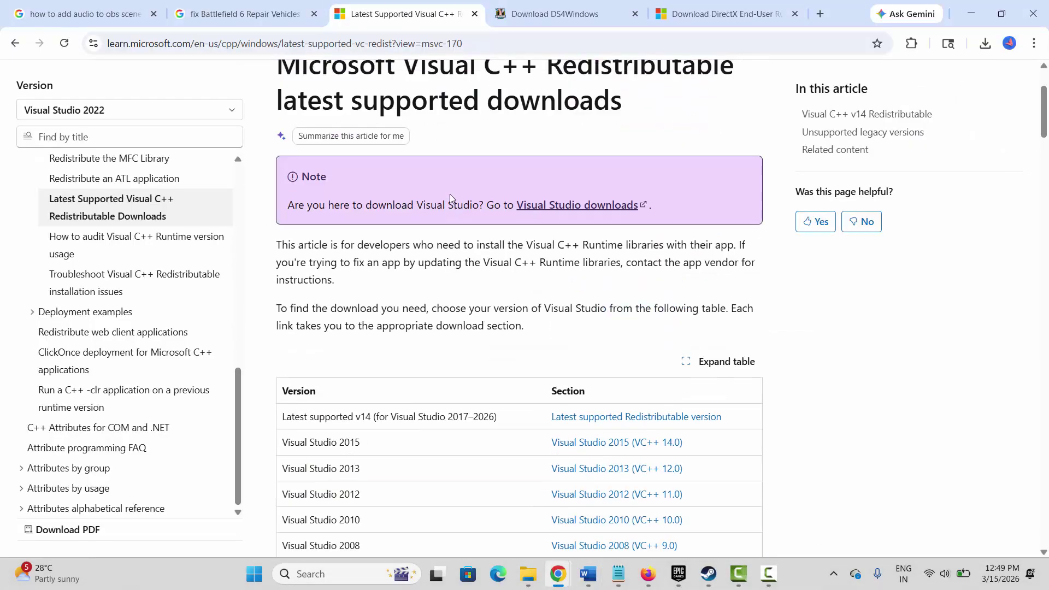
pyautogui.scroll(-10, 450, 207)
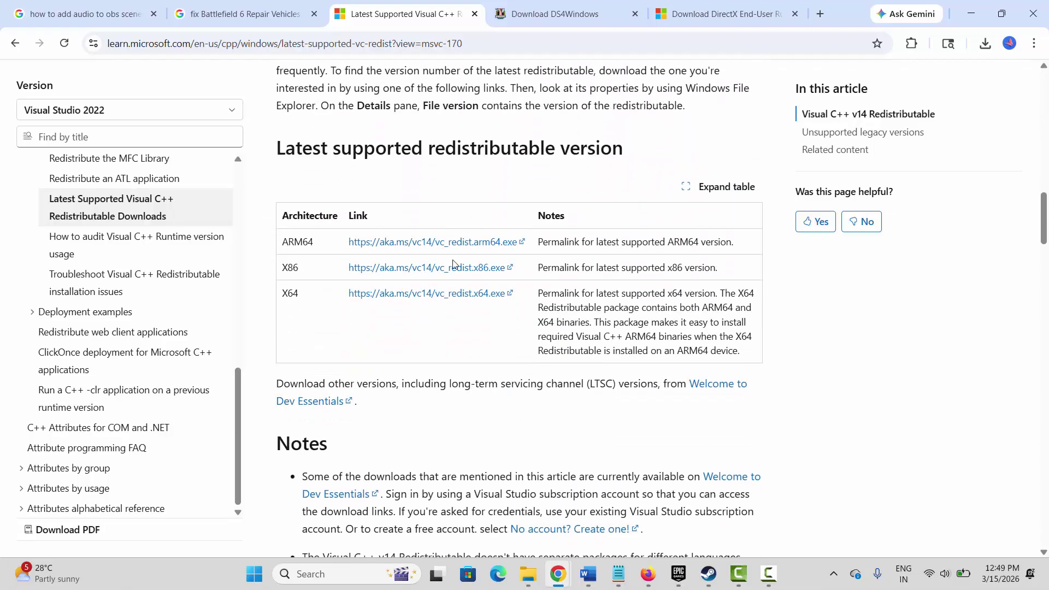
pyautogui.click(453, 267)
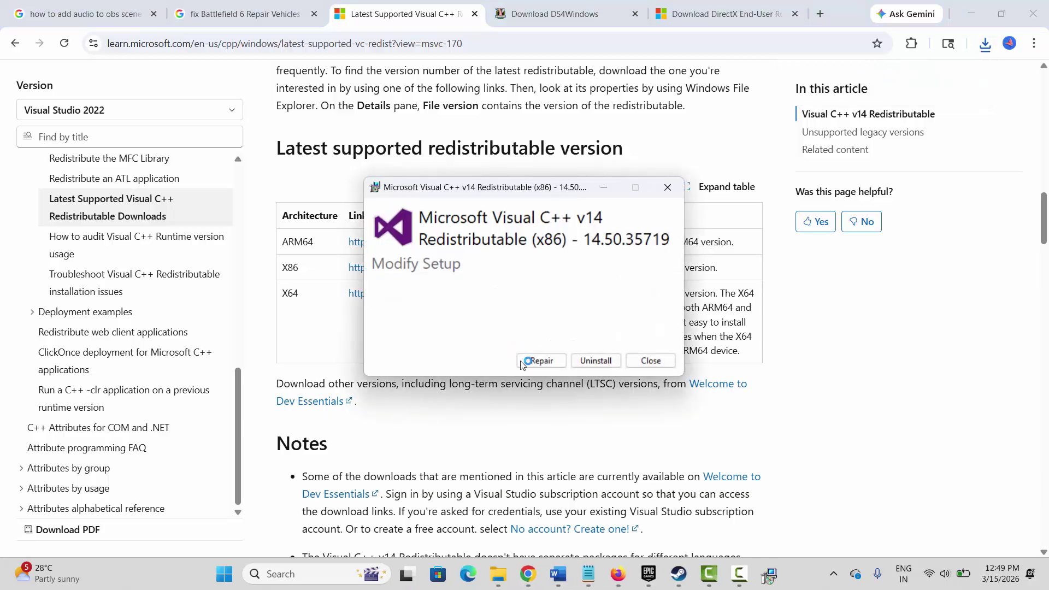
pyautogui.click(533, 361)
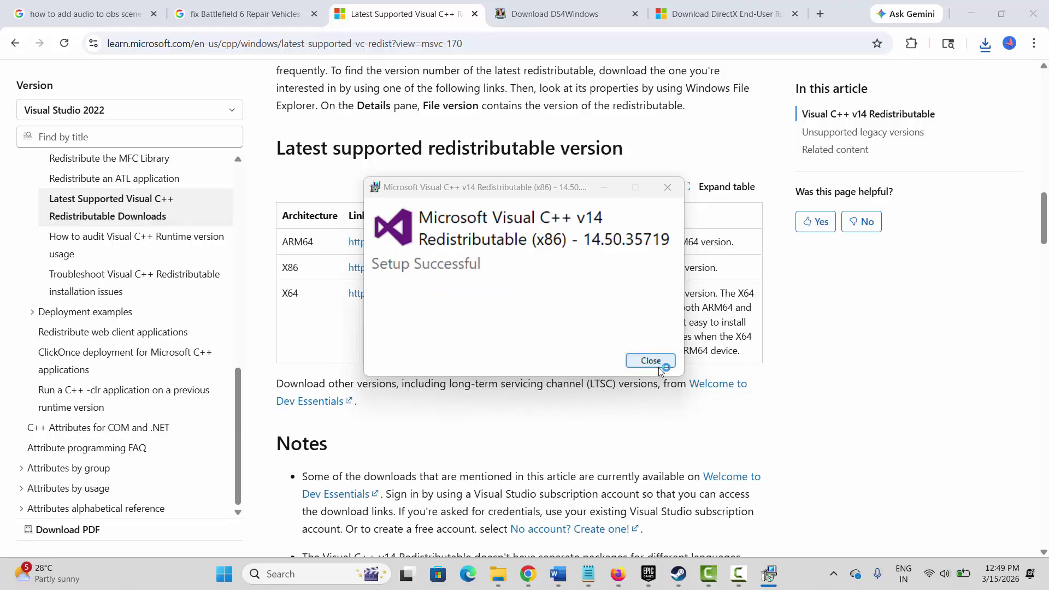
pyautogui.click(650, 360)
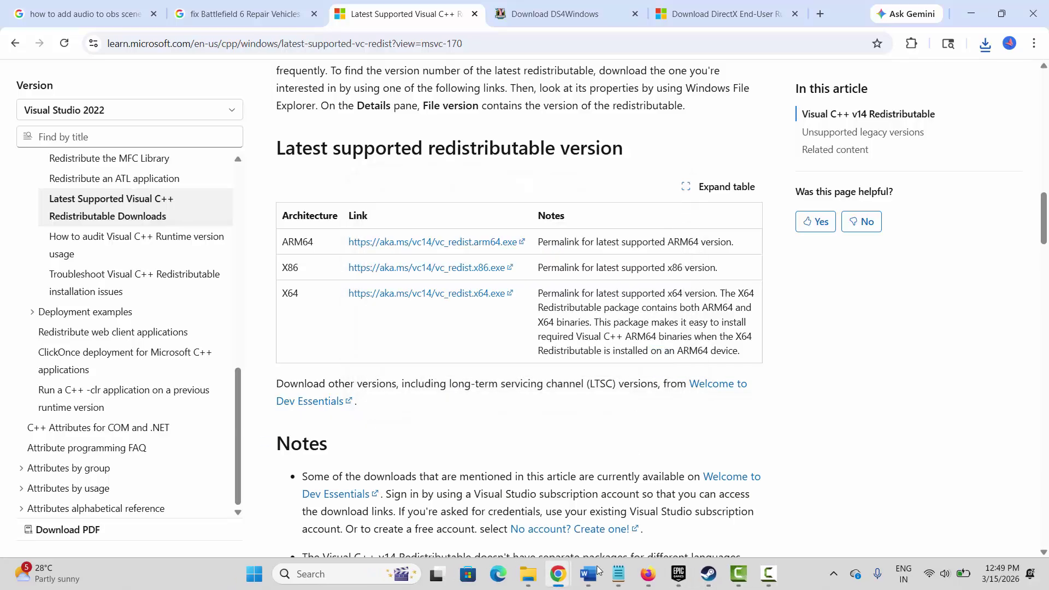
# Return to Word and consult Method 9 on updating the graphics card
pyautogui.moveTo(598, 570)
pyautogui.click(656, 495)
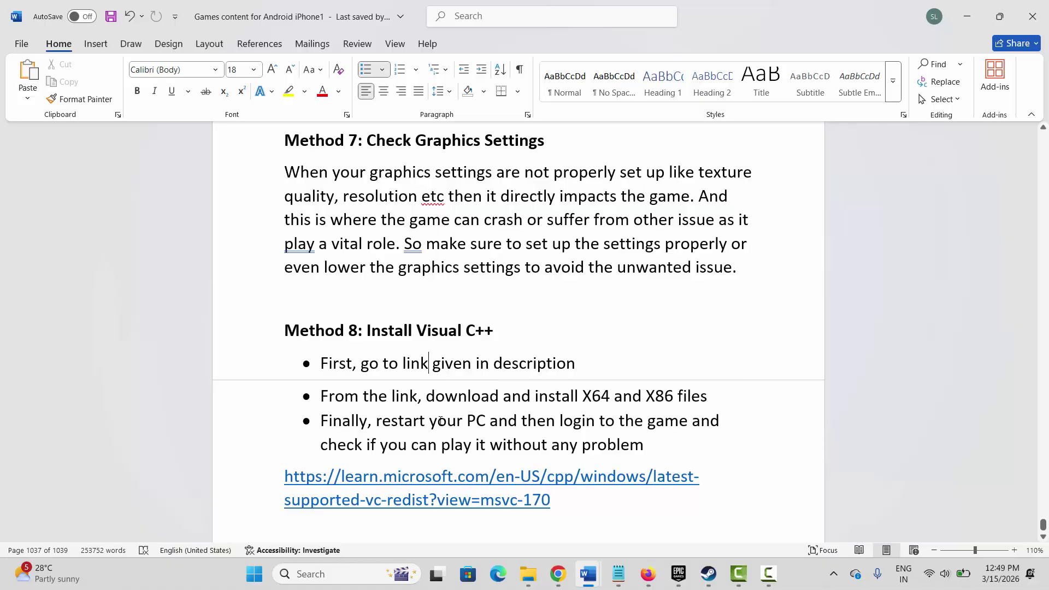
pyautogui.scroll(-3, 441, 421)
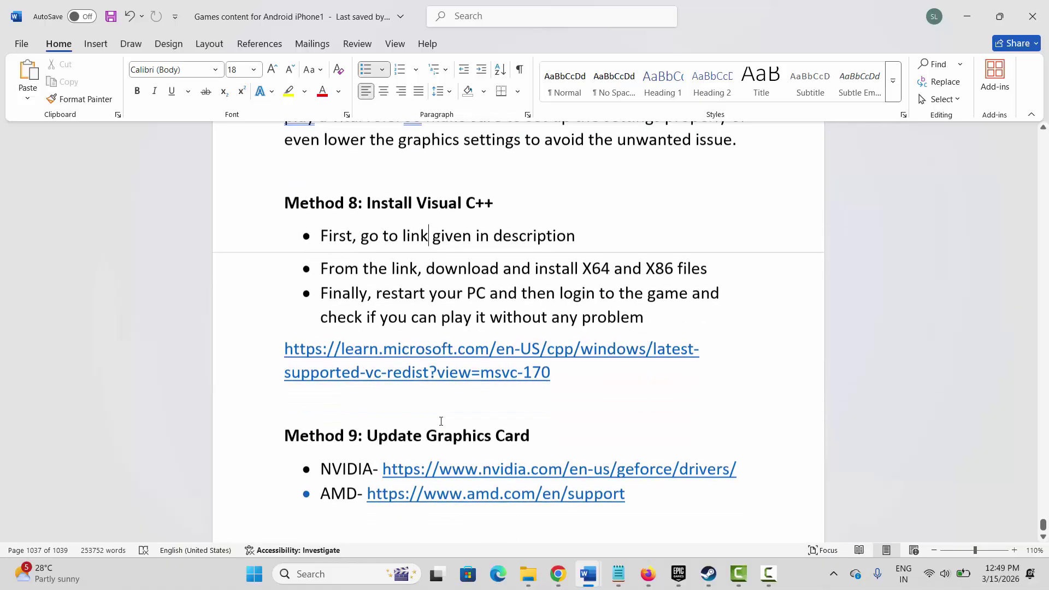
pyautogui.moveTo(367, 419); pyautogui.dragTo(530, 419)
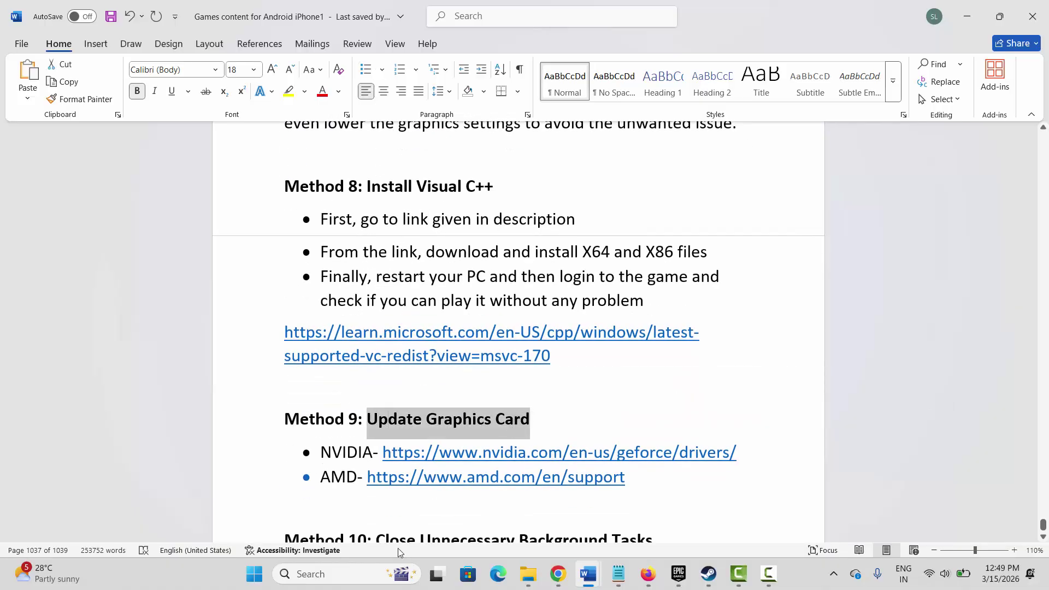
# Run an automatic driver update for the Intel(R) UHD Graphics display adapter in Device Manager, and close it
pyautogui.click(350, 568)
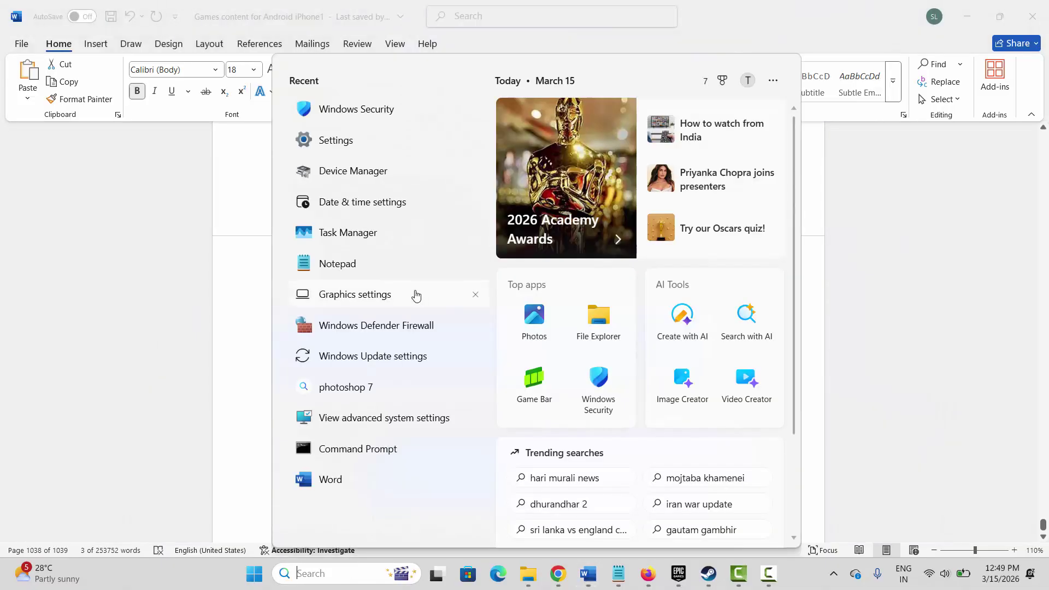
pyautogui.click(374, 175)
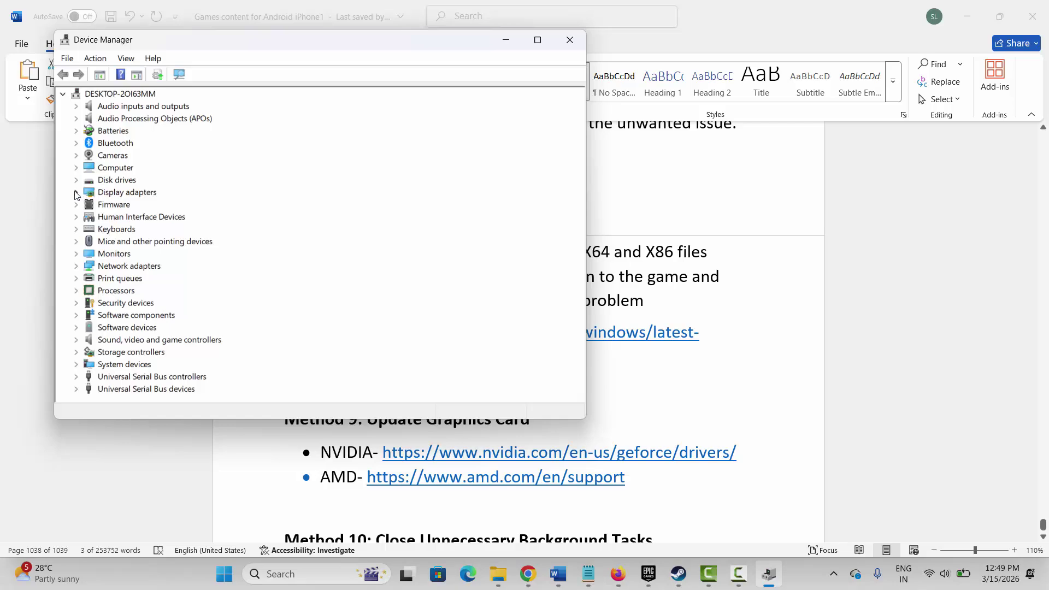
pyautogui.click(76, 194)
pyautogui.click(145, 205)
pyautogui.rightClick(146, 205)
pyautogui.click(174, 217)
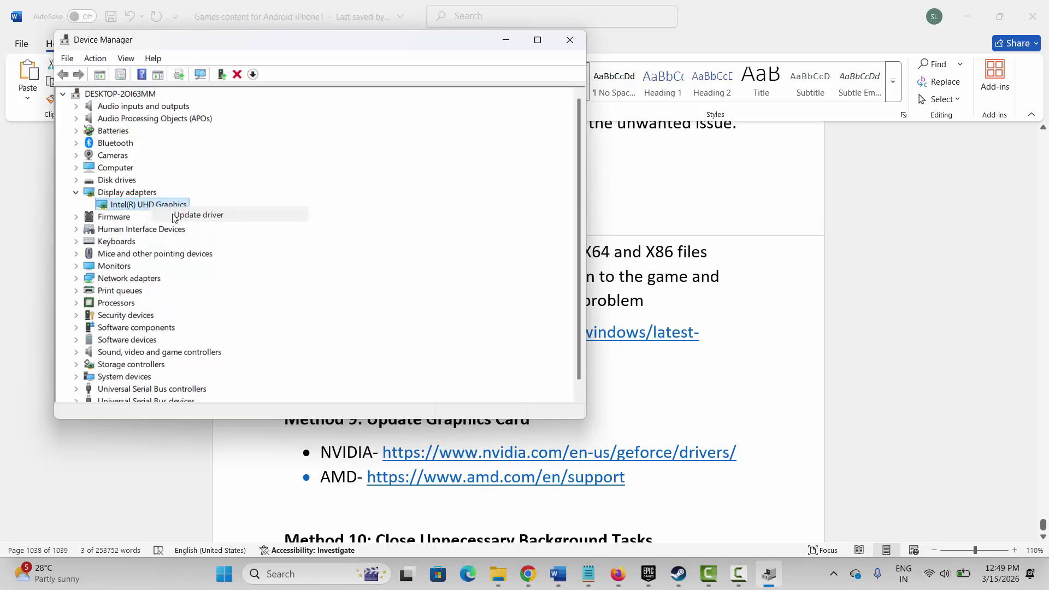
pyautogui.click(276, 213)
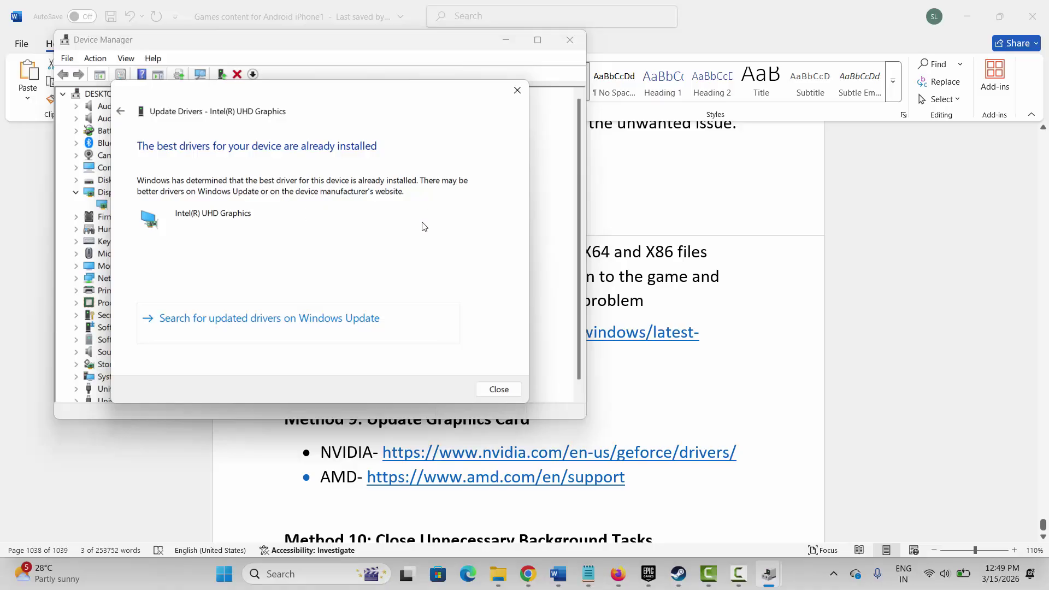
pyautogui.click(498, 389)
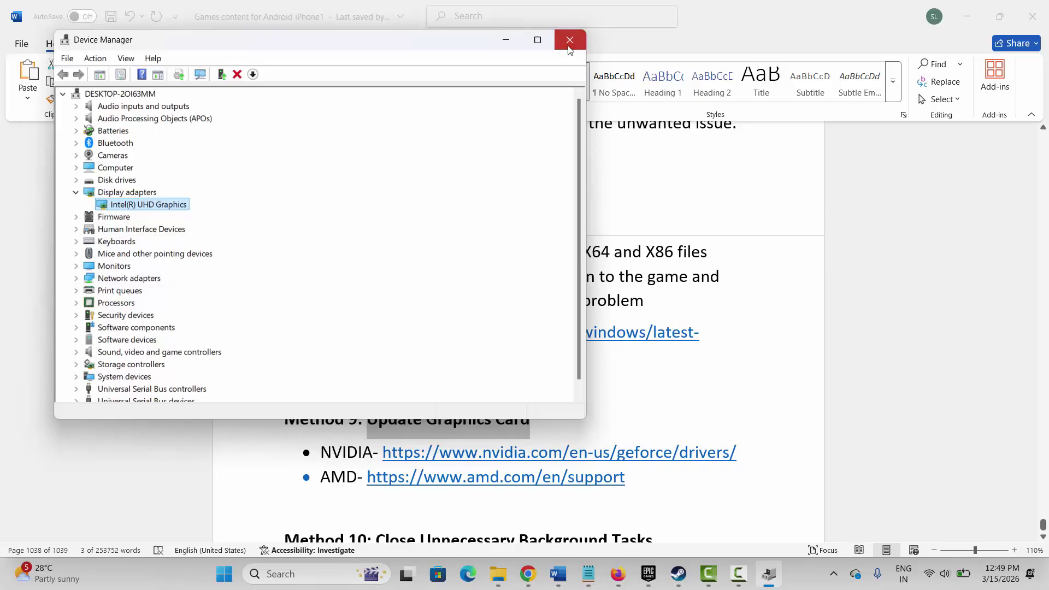
pyautogui.click(570, 39)
# Consult the NVIDIA and AMD driver links under Method 9 and the Method 10 heading in Word
pyautogui.moveTo(331, 453); pyautogui.dragTo(346, 477)
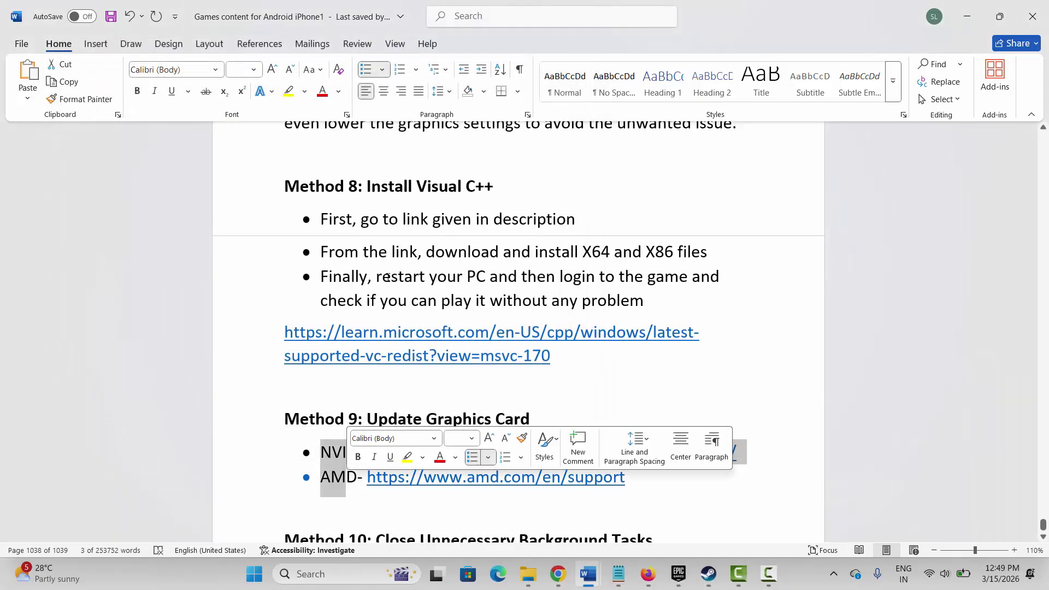
pyautogui.scroll(-3, 388, 277)
pyautogui.click(420, 433)
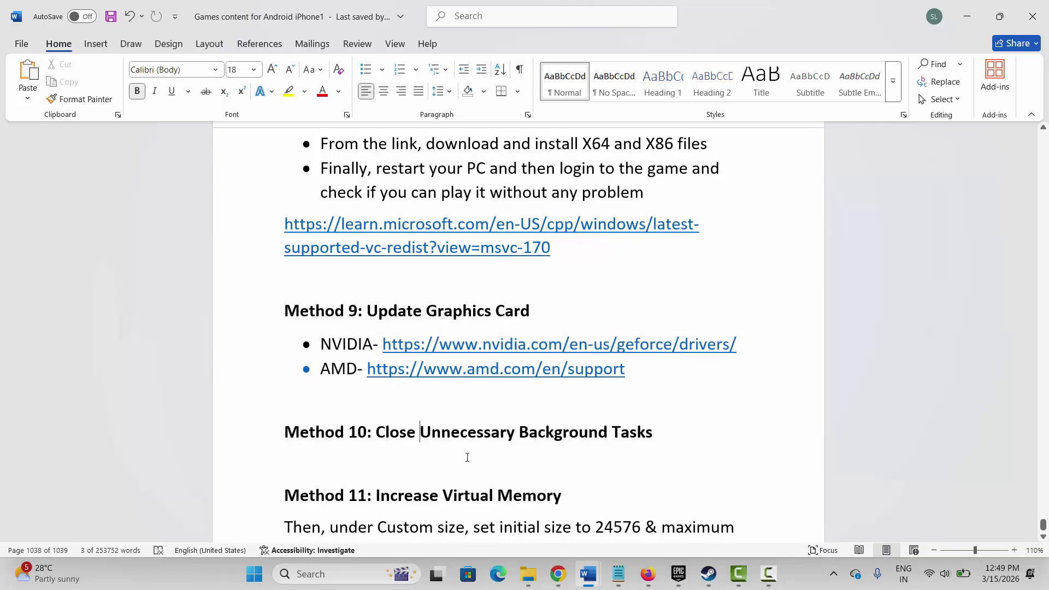
# Open Task Manager, look through the background processes and the actions offered for a Browser Sandbox process, and close it
pyautogui.click(338, 575)
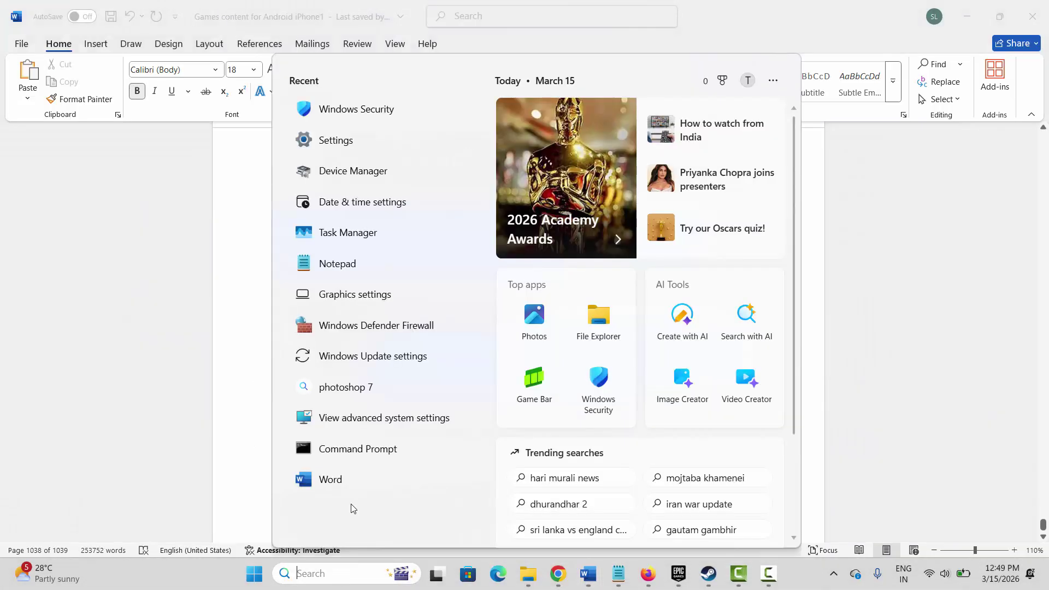
pyautogui.click(378, 243)
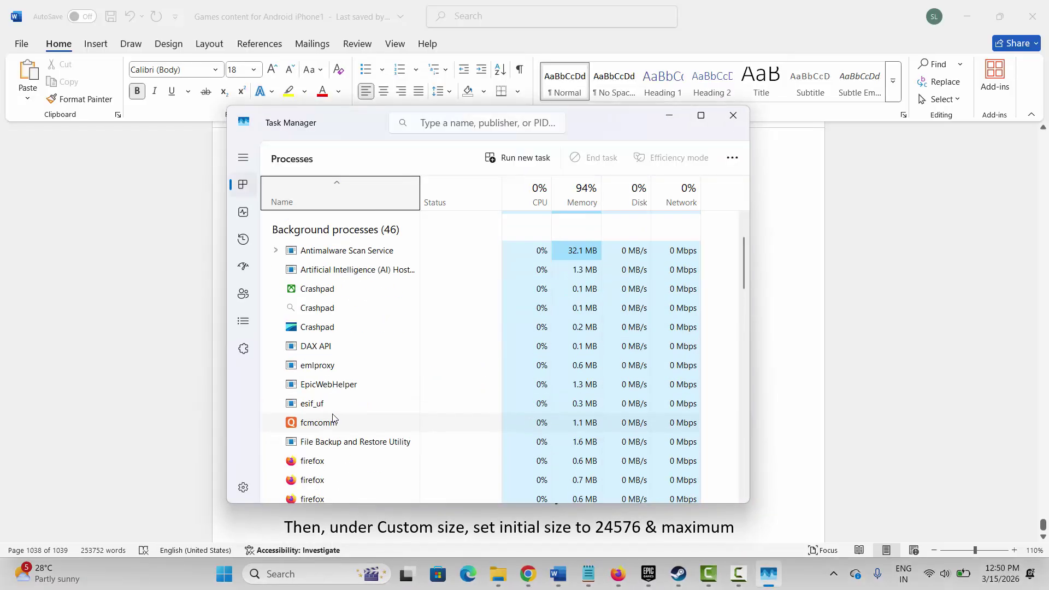
pyautogui.scroll(-3, 335, 413)
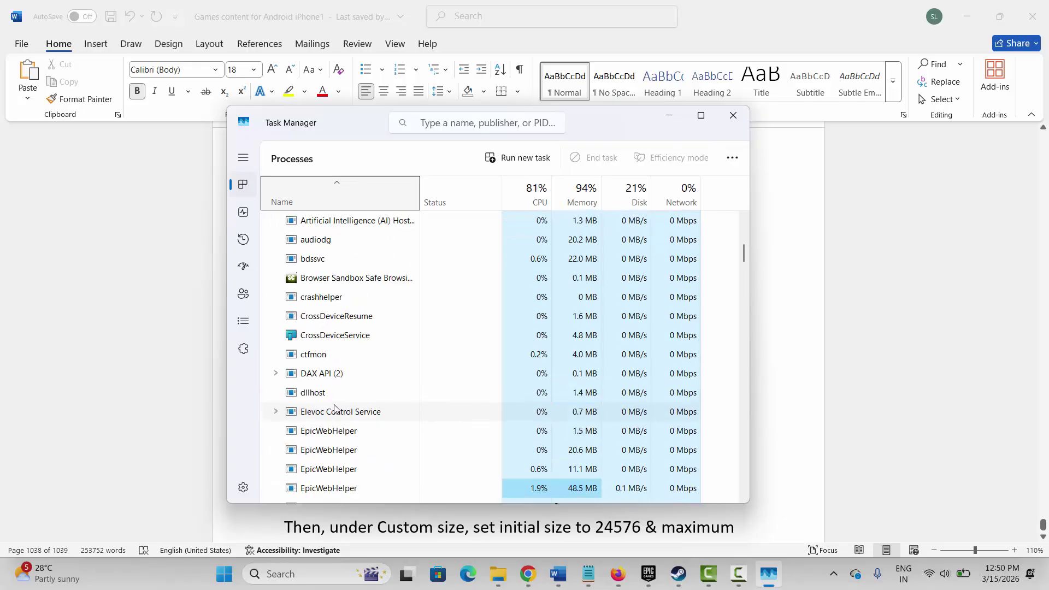
pyautogui.rightClick(324, 278)
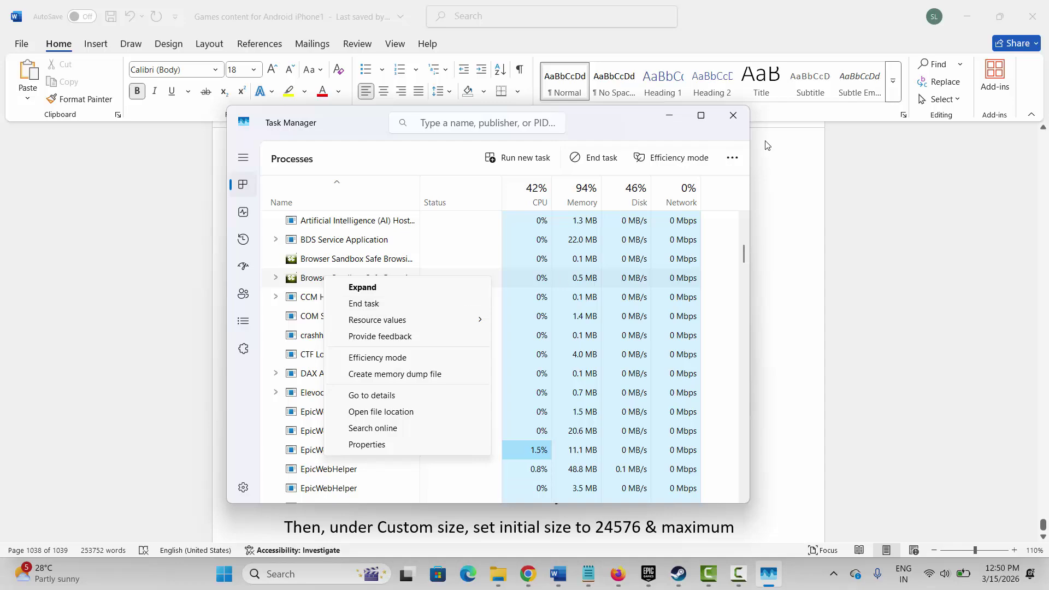
pyautogui.click(733, 114)
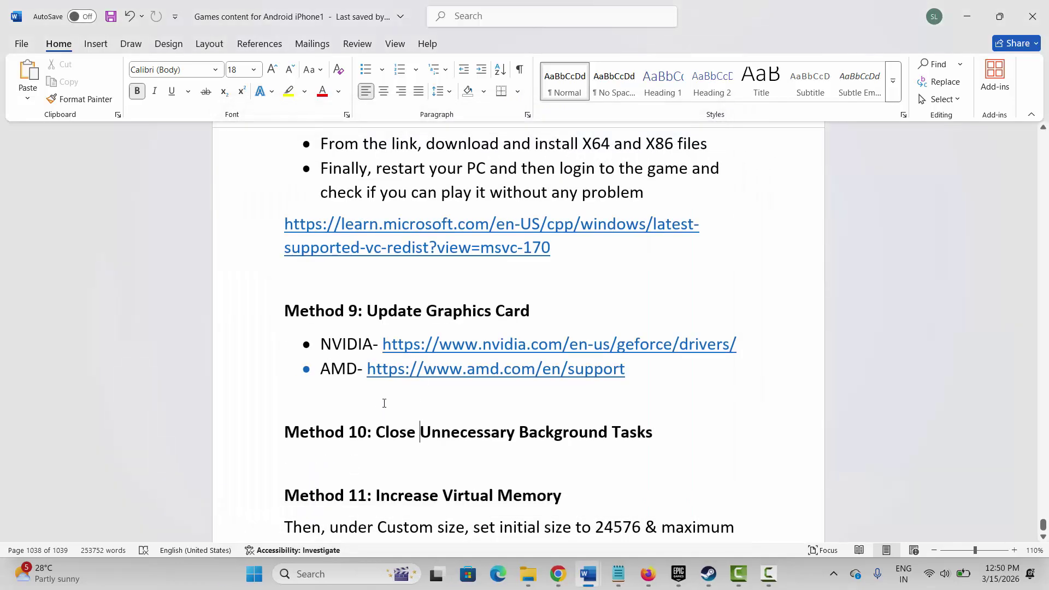
# Consult Method 11 on increasing virtual memory in Word, and open the Virtual Memory settings from the advanced system settings
pyautogui.scroll(-2, 381, 400)
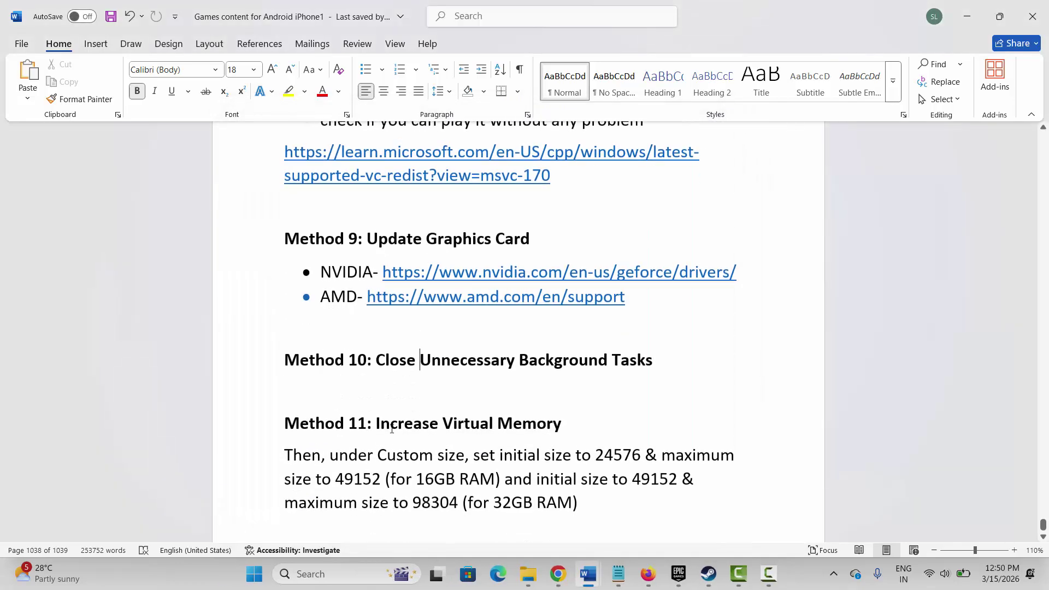
pyautogui.moveTo(391, 428); pyautogui.dragTo(561, 427)
pyautogui.click(322, 574)
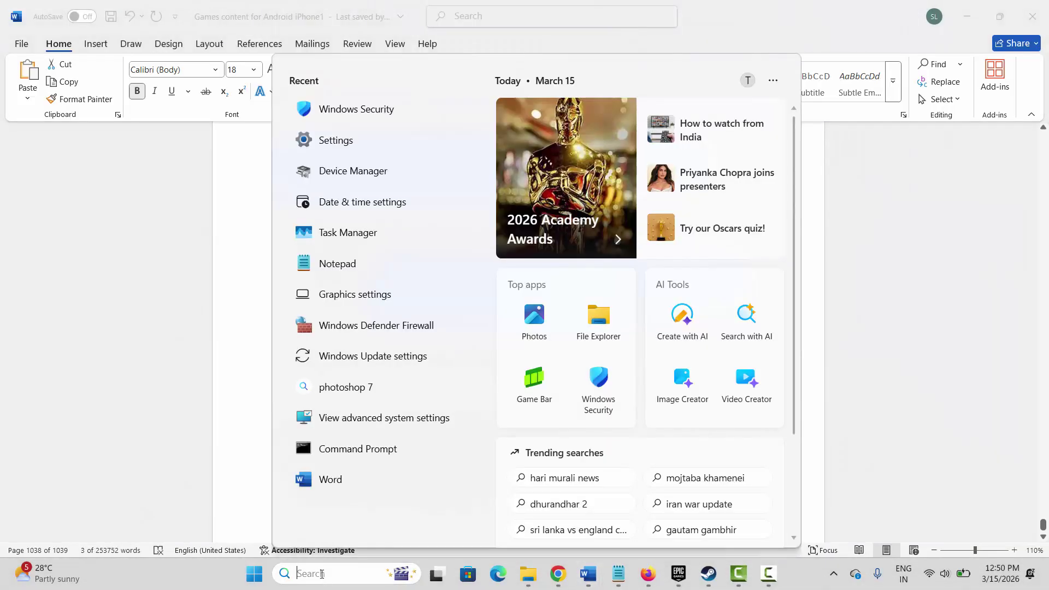
pyautogui.click(363, 418)
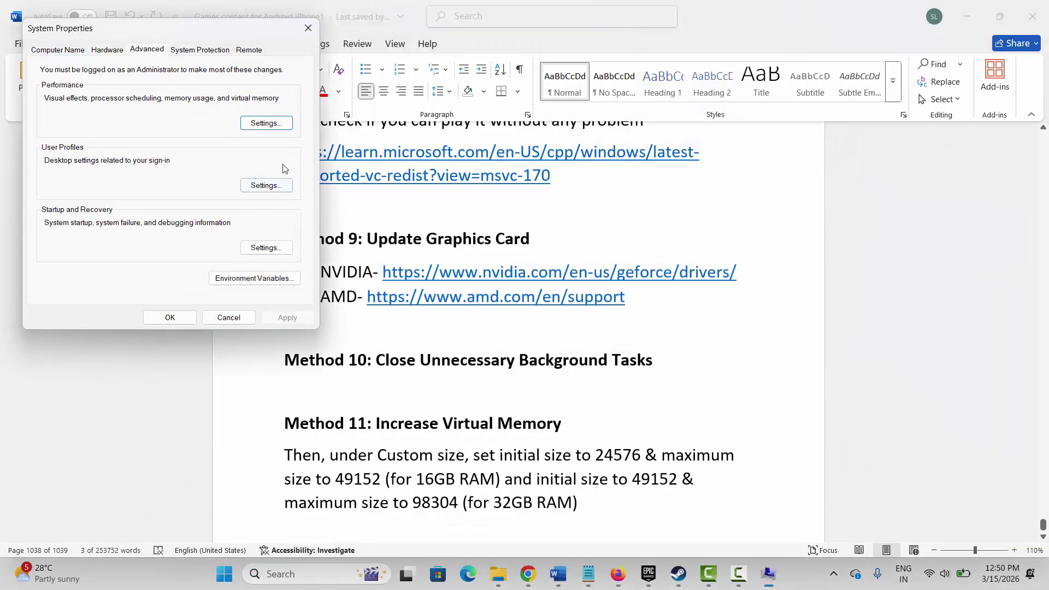
pyautogui.click(272, 125)
pyautogui.click(122, 98)
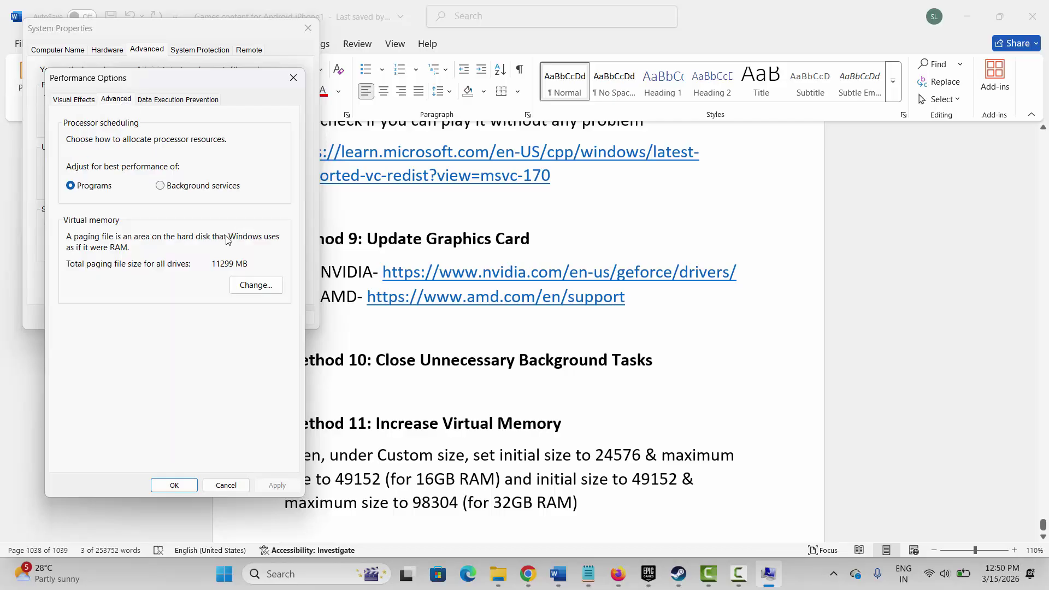
pyautogui.click(257, 286)
# Set a custom paging file for drive C: with initial size 12288 MB and maximum size 24576 MB, and close the system dialogs
pyautogui.click(109, 196)
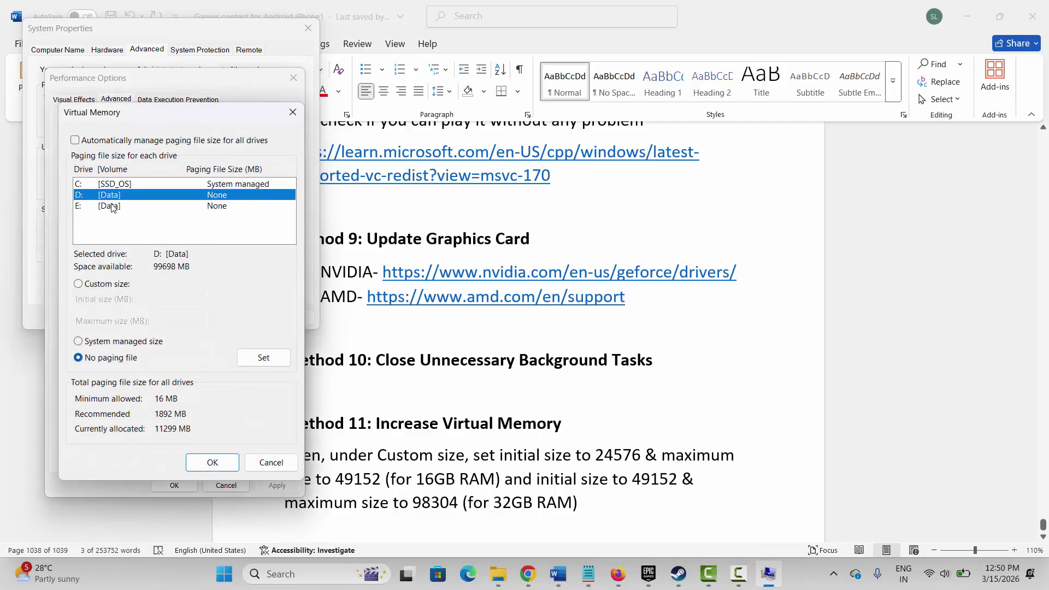
pyautogui.click(112, 206)
pyautogui.click(120, 184)
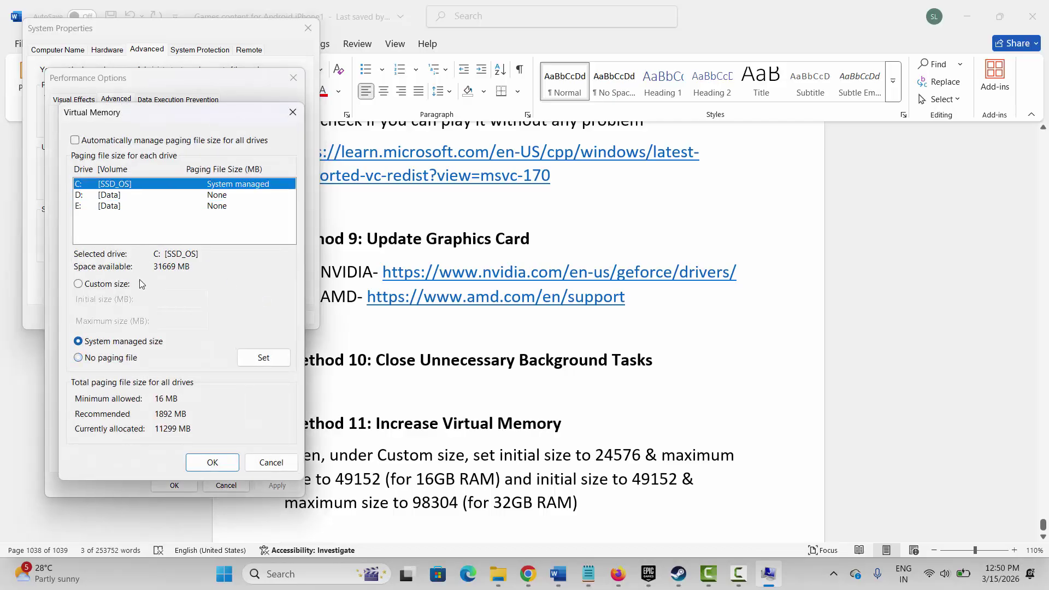
pyautogui.click(79, 284)
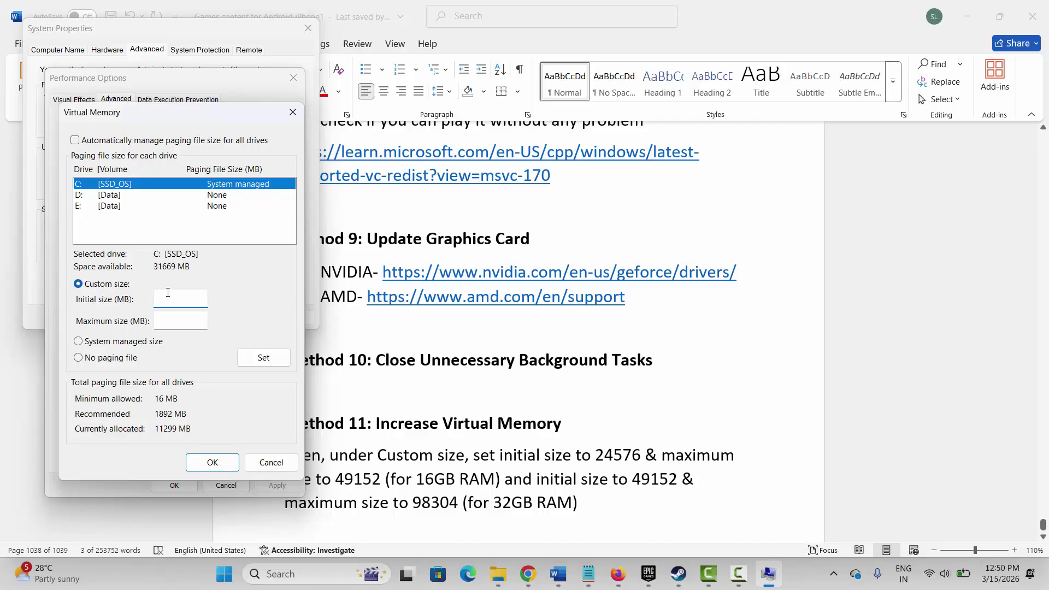
pyautogui.write('12288')
pyautogui.press('Tab')
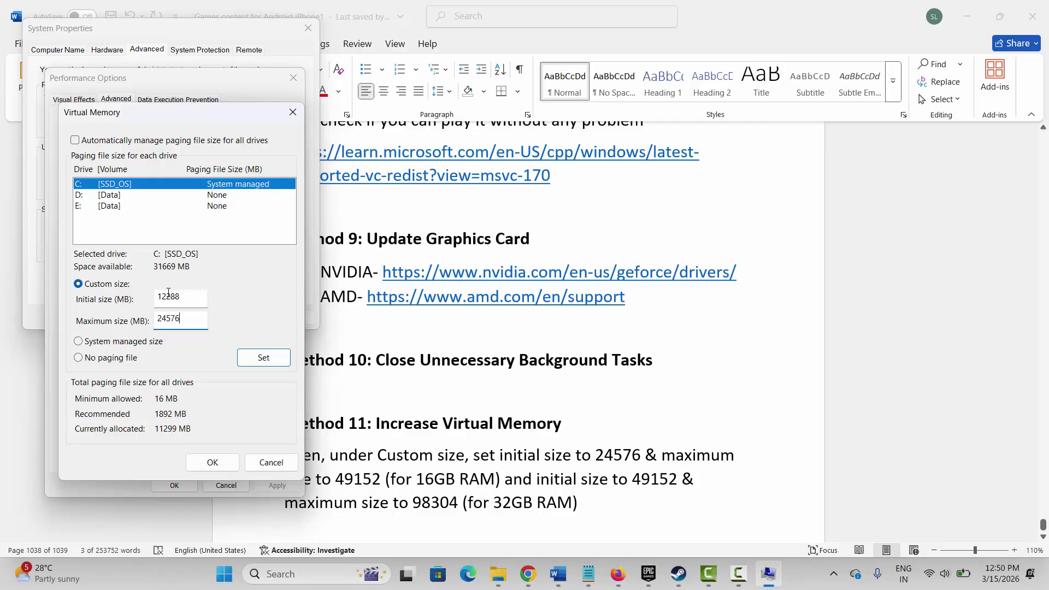
pyautogui.write('24576')
pyautogui.click(257, 360)
pyautogui.click(216, 464)
pyautogui.click(293, 80)
pyautogui.click(308, 30)
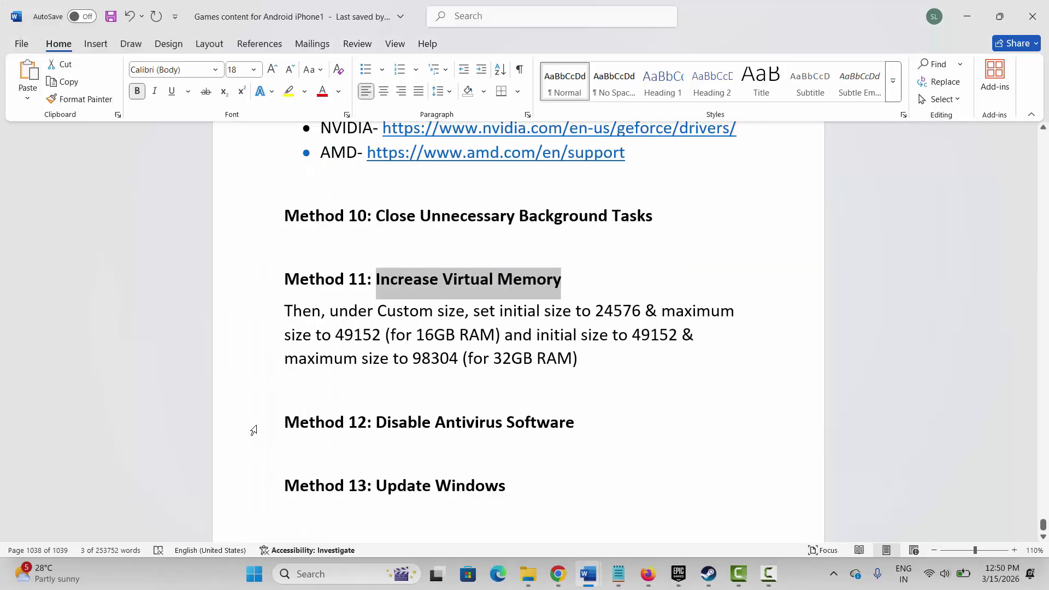
# Consult the Method 12 heading on disabling antivirus software and the Method 13 heading on updating Windows in Word
pyautogui.click(254, 423)
pyautogui.click(358, 467)
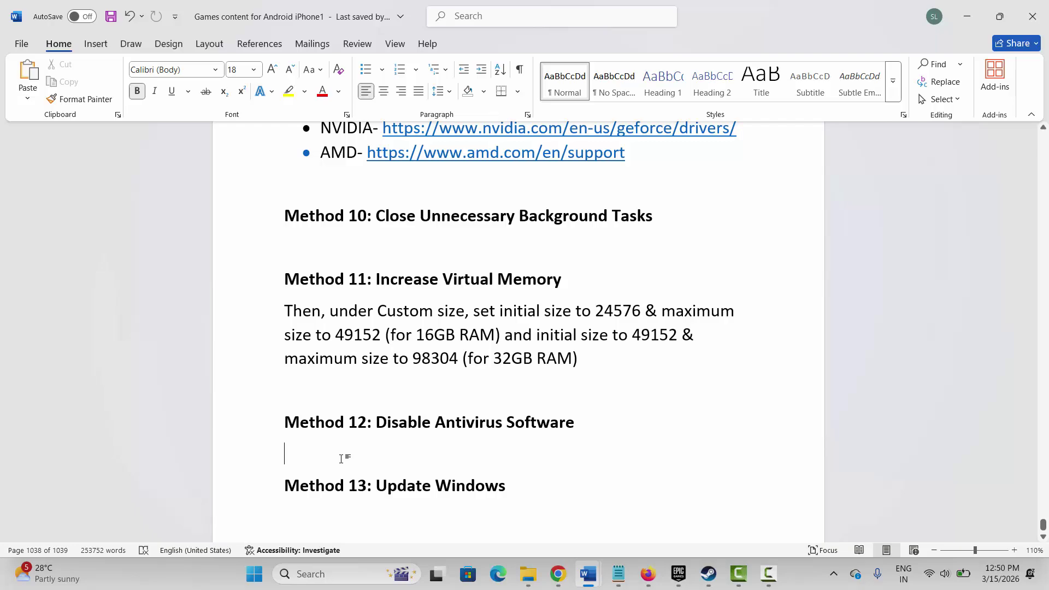
pyautogui.tripleClick(302, 491)
# Search Windows for "check", run Check for updates in Windows Update, and close Settings
pyautogui.click(328, 574)
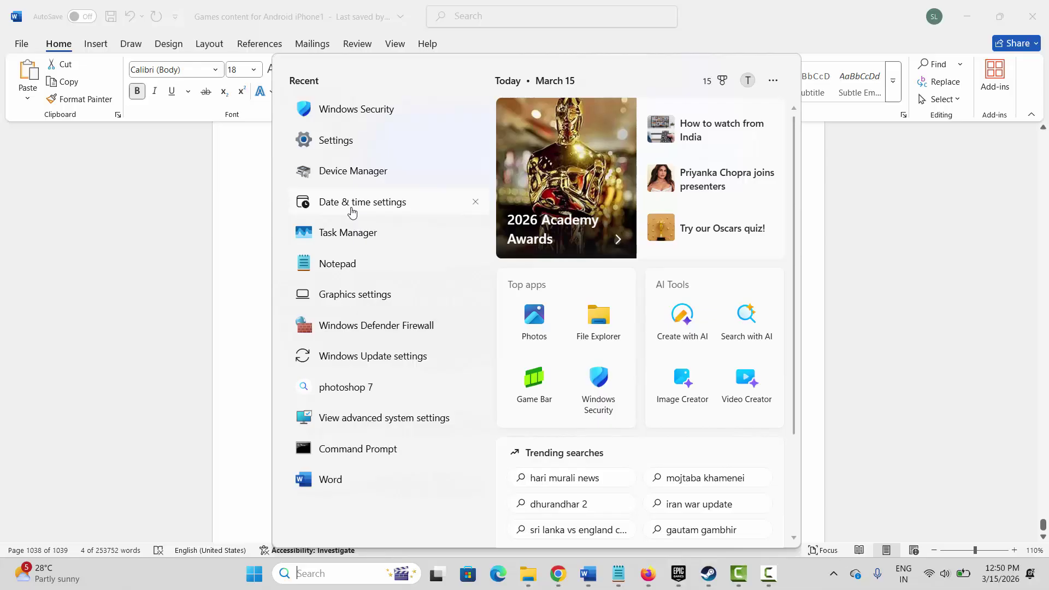
pyautogui.write('che')
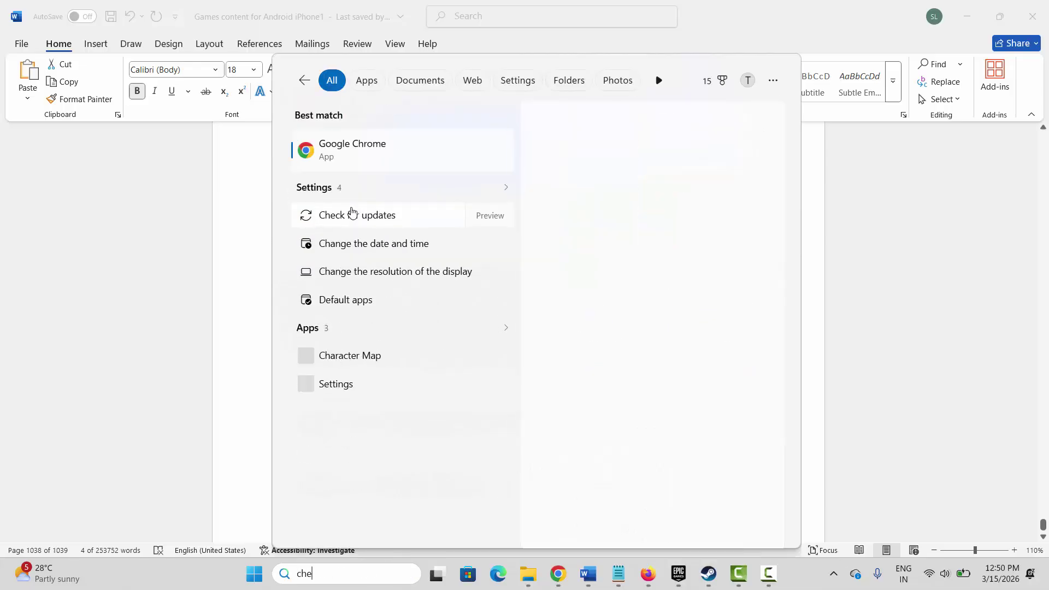
pyautogui.write('ck')
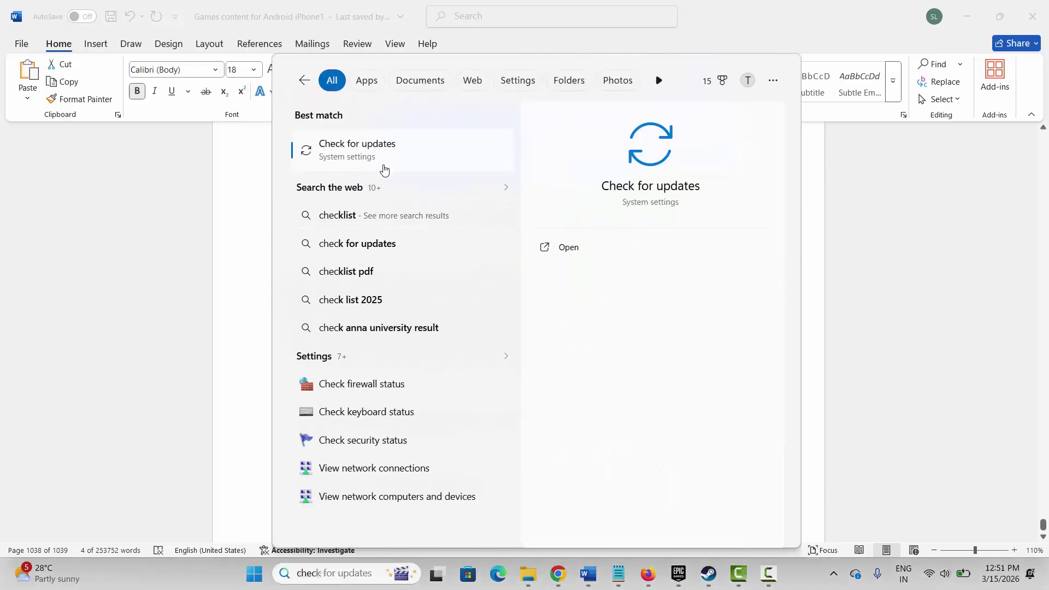
pyautogui.click(384, 167)
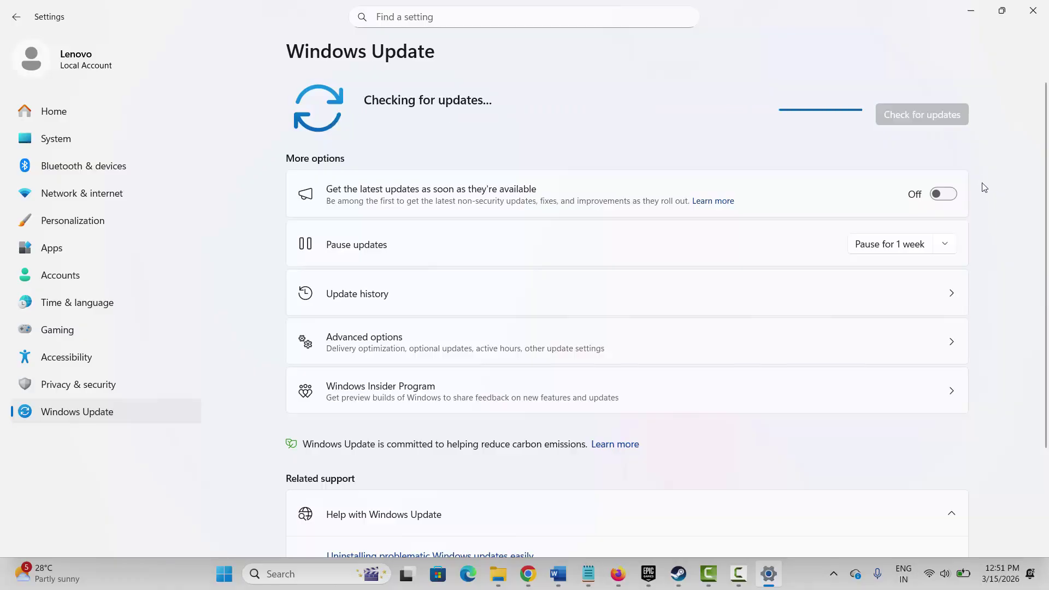
pyautogui.click(1032, 10)
# Consult Method 14 in Word, and try to add the MONSTER_HUNTER_STORIES_3_TWISTED application as a desktop app in Windows Graphics settings
pyautogui.scroll(-2, 332, 433)
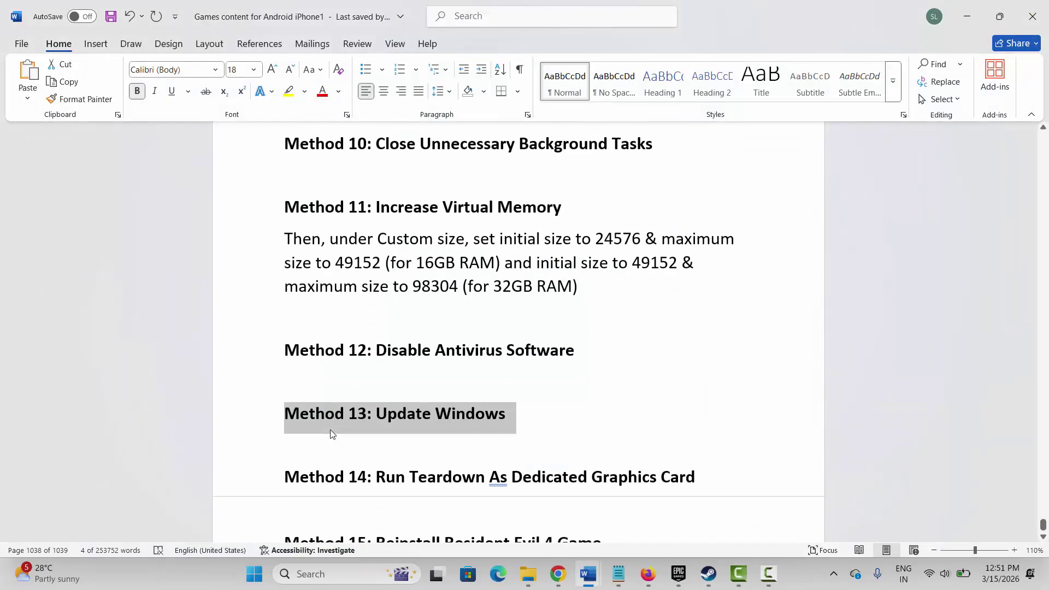
pyautogui.tripleClick(276, 474)
pyautogui.click(314, 575)
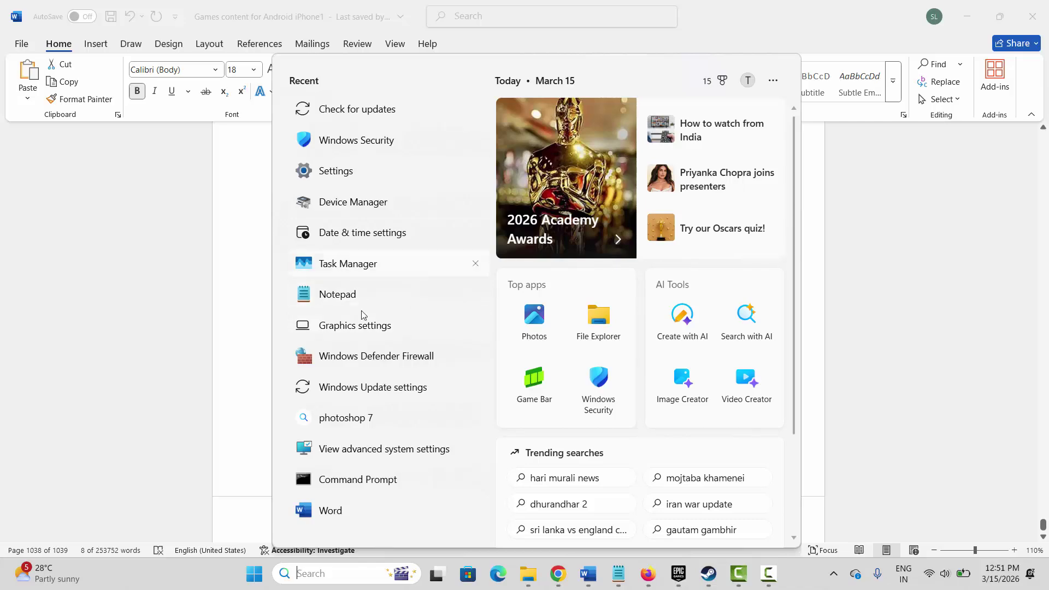
pyautogui.click(360, 326)
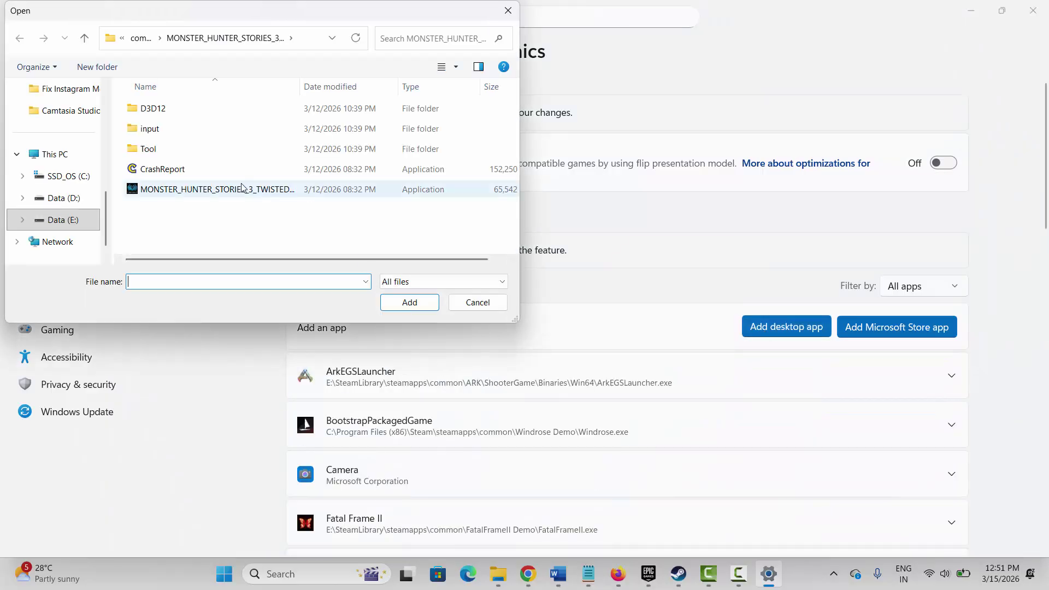
pyautogui.click(228, 189)
pyautogui.click(410, 301)
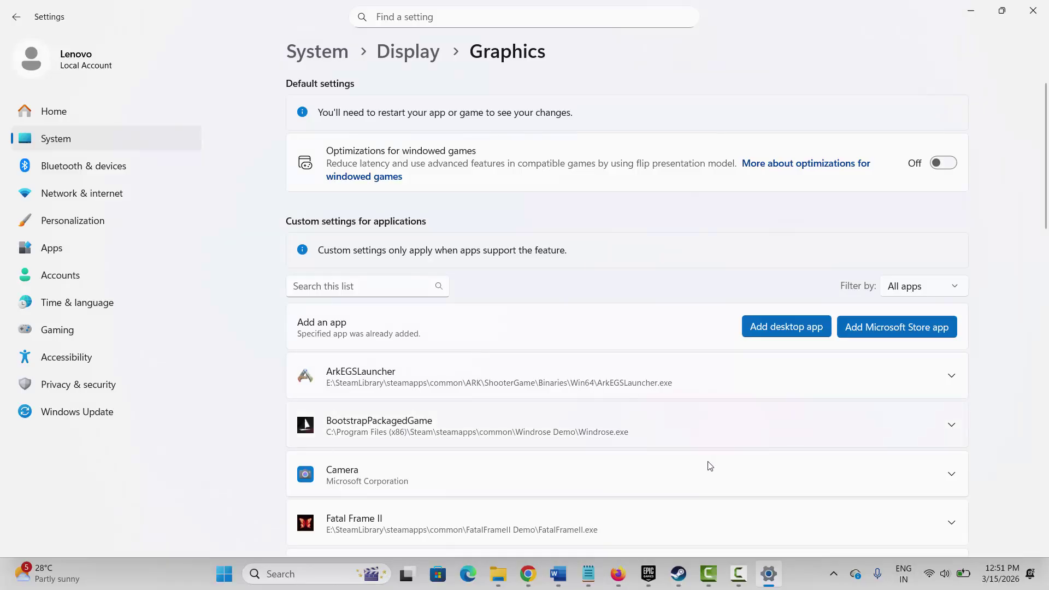
# Choose High Performance (Intel(R) UHD Graphics) as the GPU preference for Fatal Frame II, and close Settings
pyautogui.scroll(-3, 717, 471)
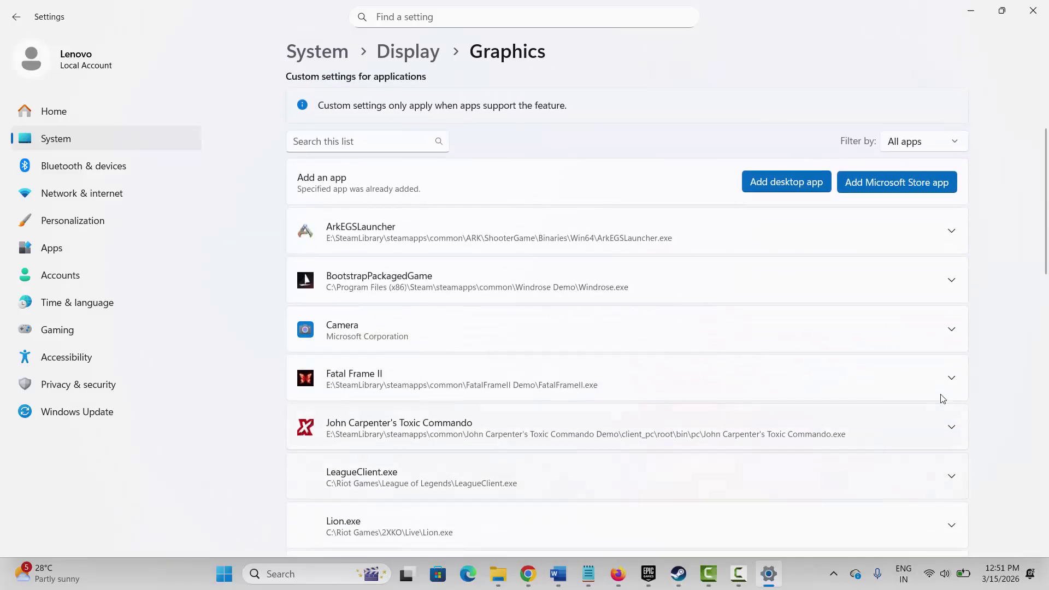
pyautogui.click(949, 381)
pyautogui.click(799, 428)
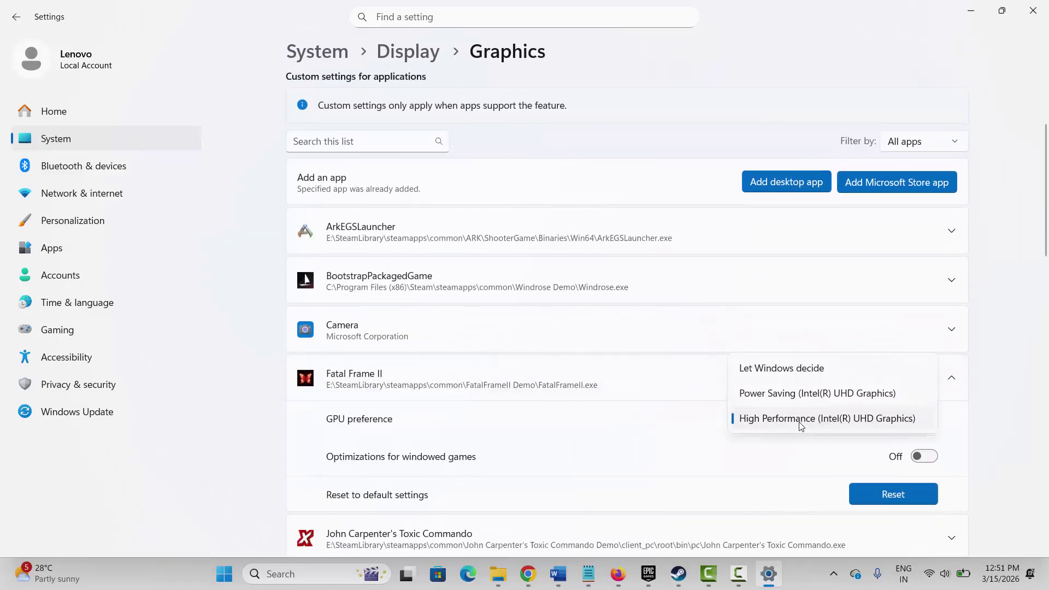
pyautogui.click(808, 423)
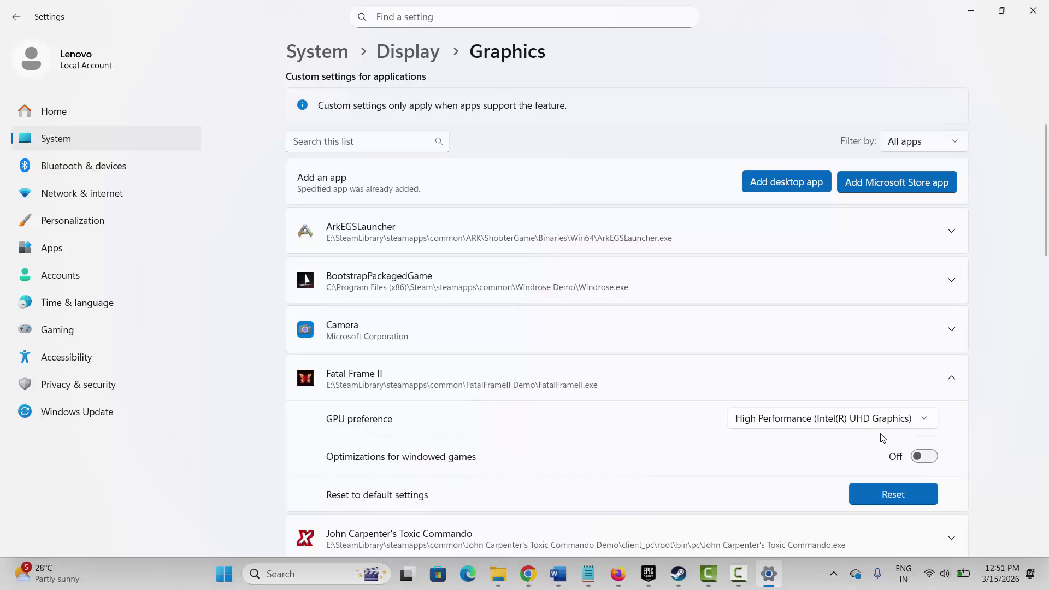
pyautogui.click(1033, 11)
# Consult the Method 15 heading on reinstalling the Teardown game in Word
pyautogui.scroll(1, 447, 426)
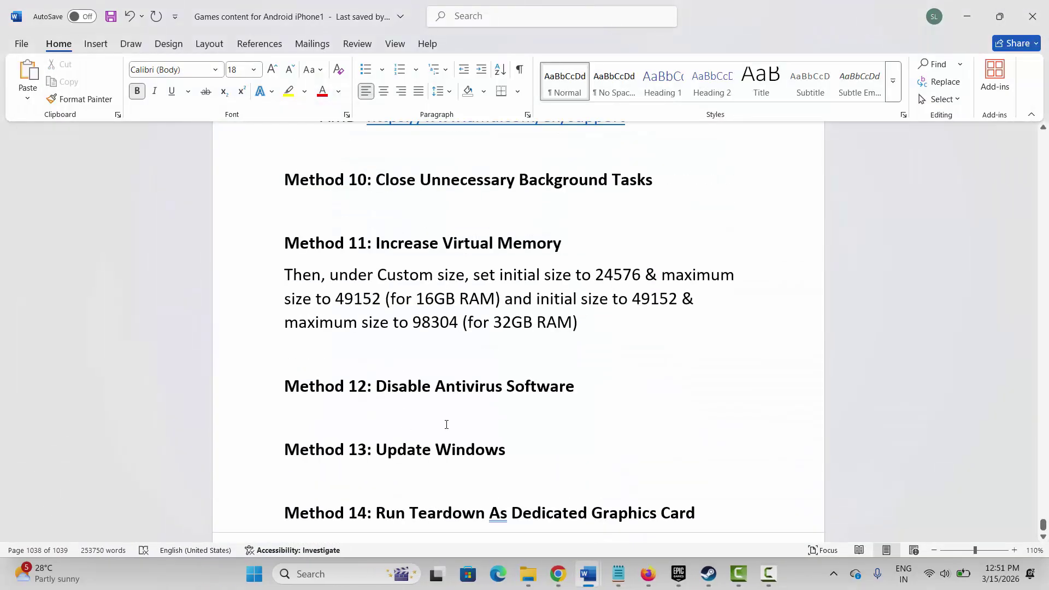
pyautogui.scroll(-2, 445, 425)
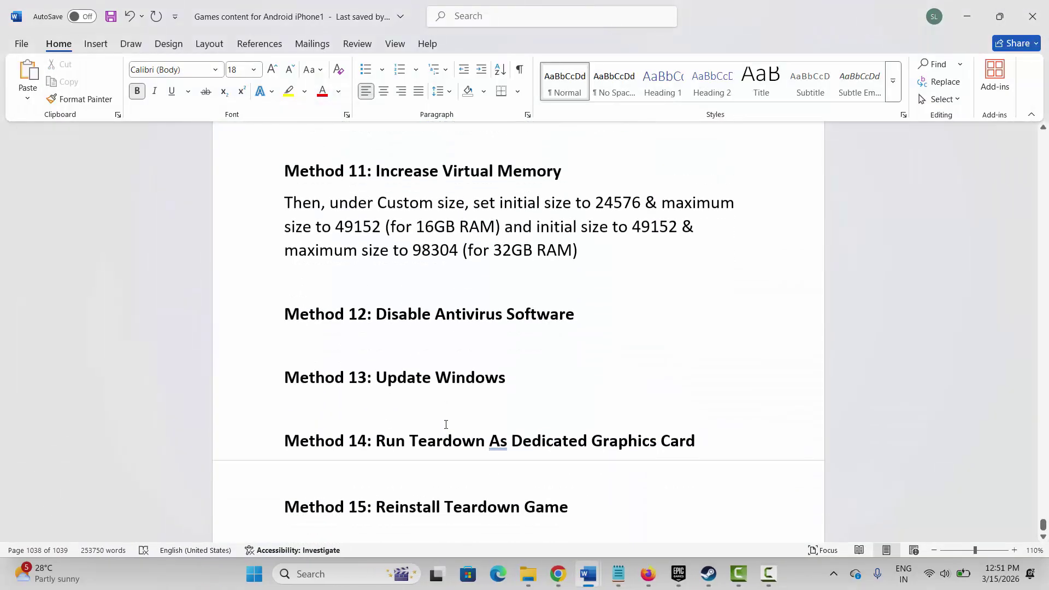
pyautogui.click(259, 512)
pyautogui.click(396, 510)
# Switch to Steam, open the uninstall confirmation for the FATAL FRAME II: Crimson Butterfly REMAKE DEMO, and cancel it
pyautogui.click(707, 577)
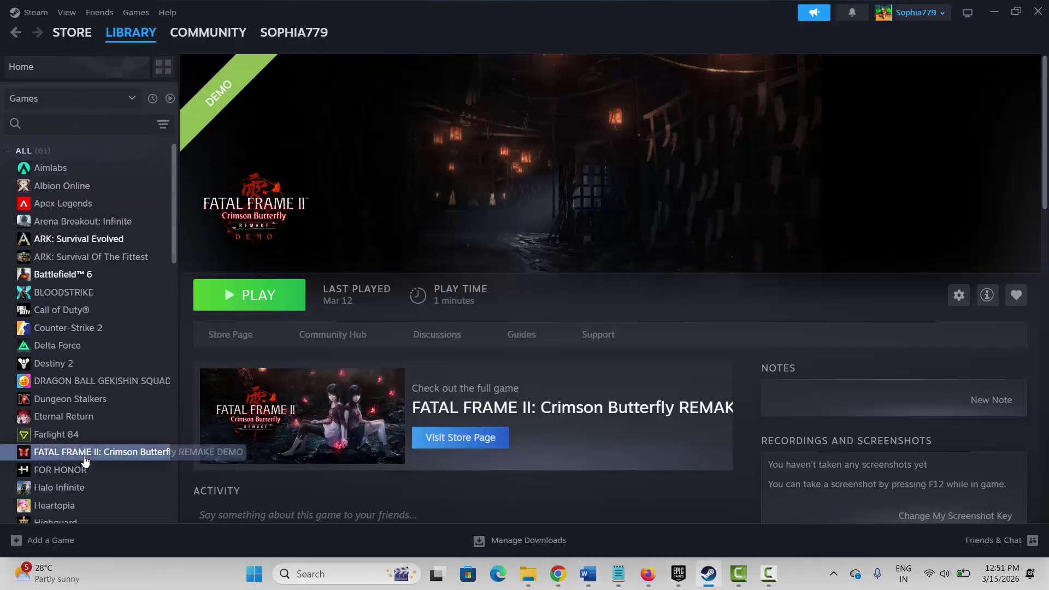
pyautogui.rightClick(84, 461)
pyautogui.moveTo(114, 421)
pyautogui.click(243, 401)
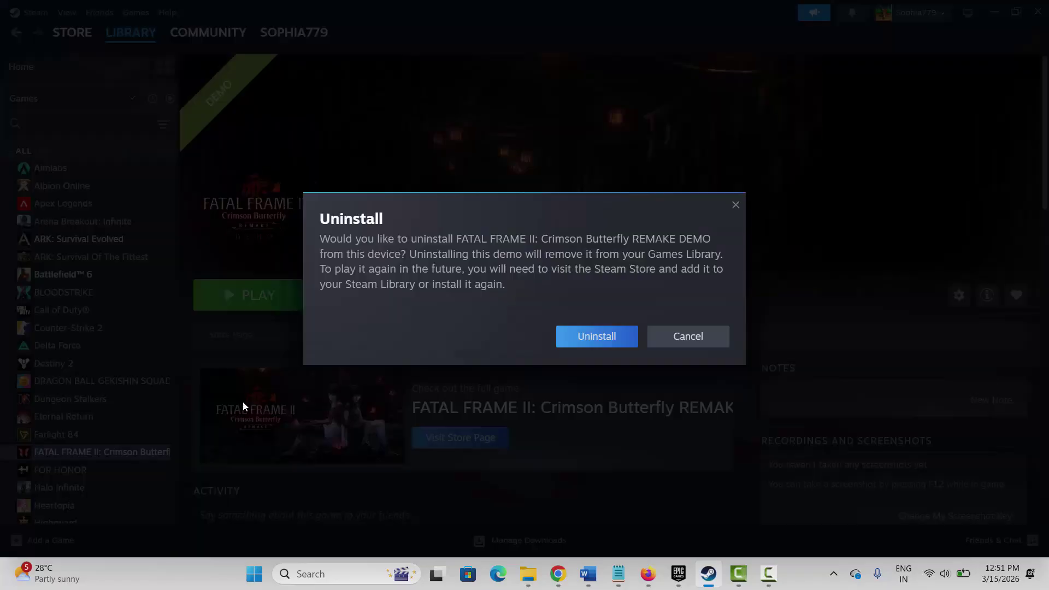
pyautogui.click(692, 337)
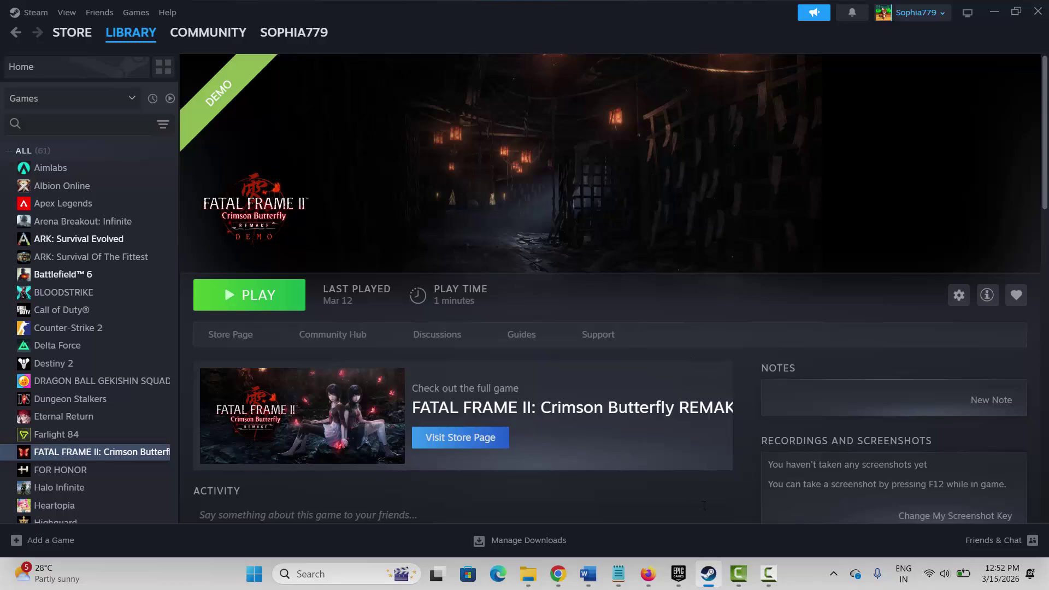